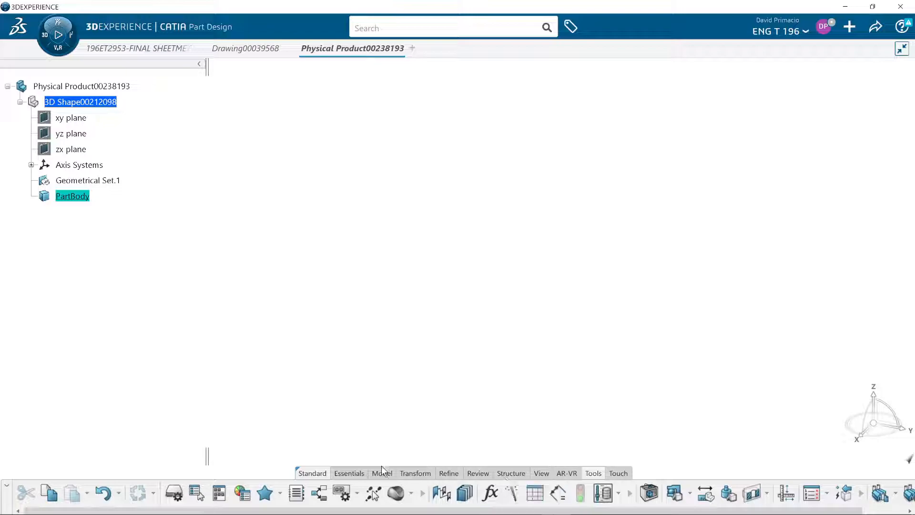
click(383, 473)
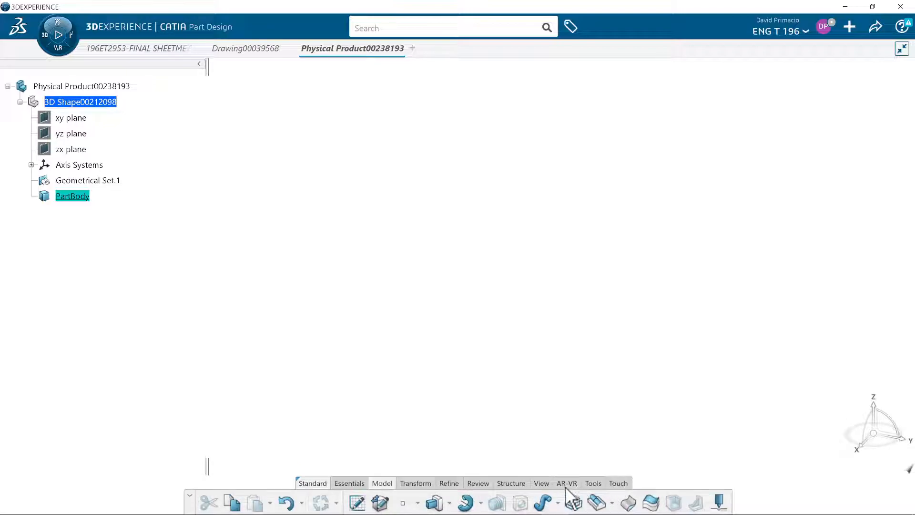
click(592, 483)
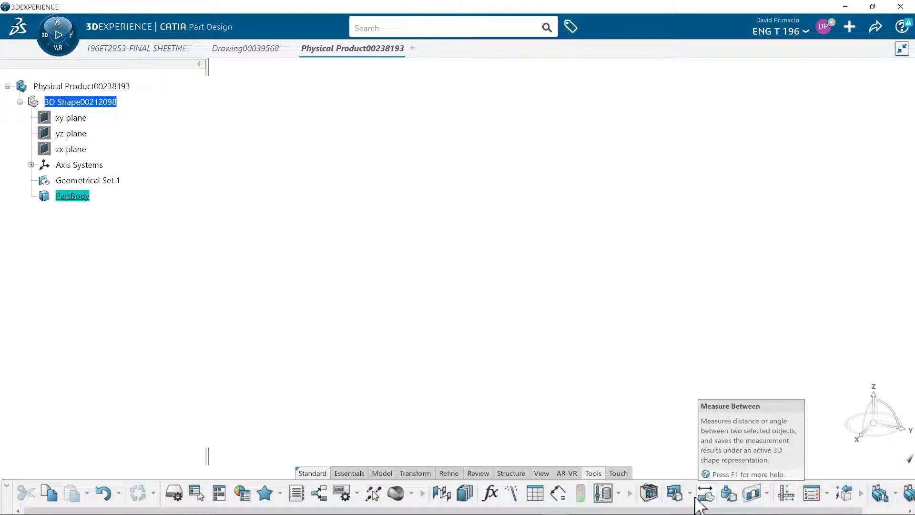
click(673, 496)
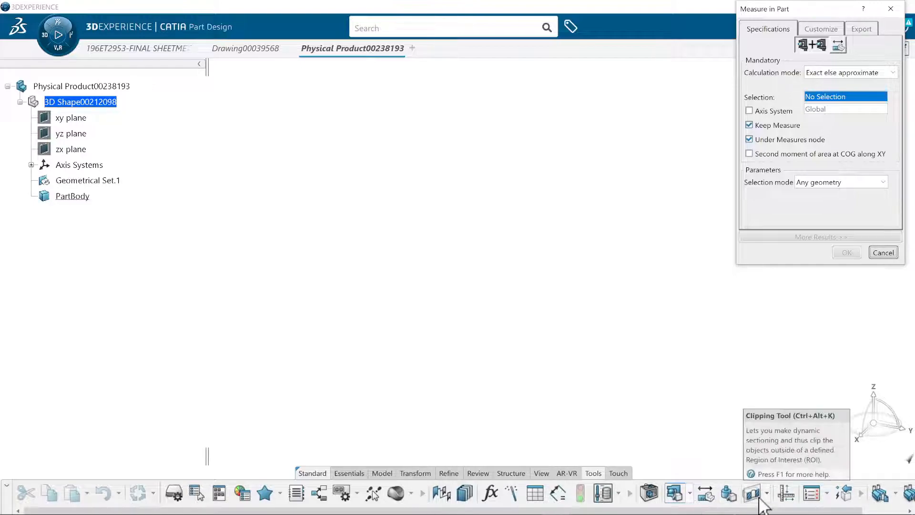
Turn on the view filters for points and for axes and planes, and cancel the pending part measurement.
click(541, 473)
click(581, 502)
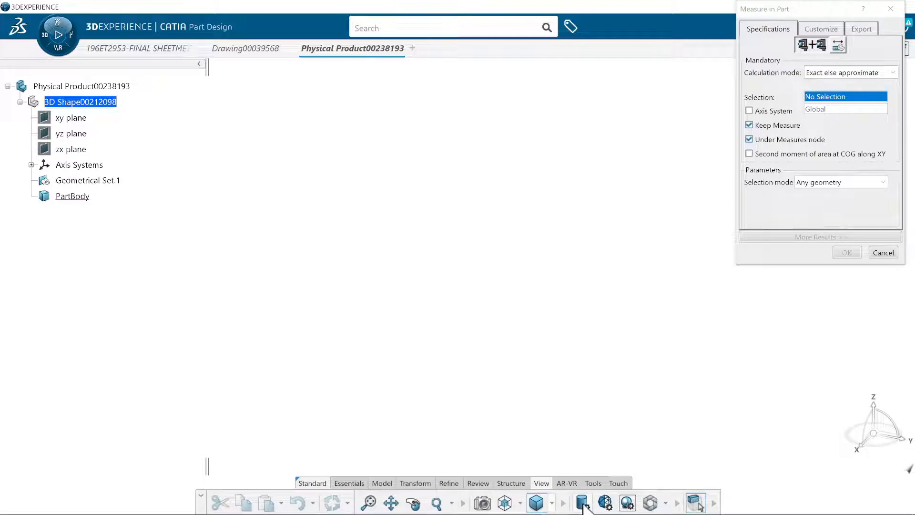
click(822, 371)
click(821, 385)
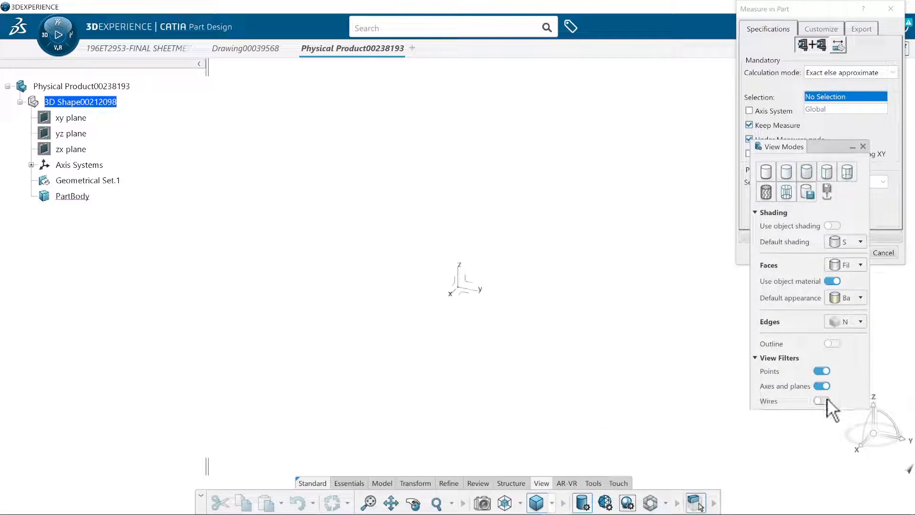
click(863, 146)
click(890, 9)
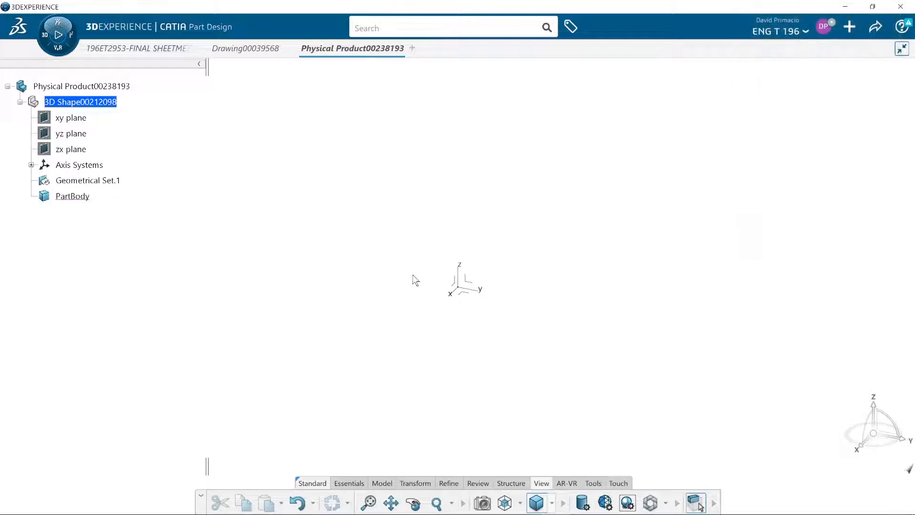
Start a new sketch on the xy plane.
click(456, 292)
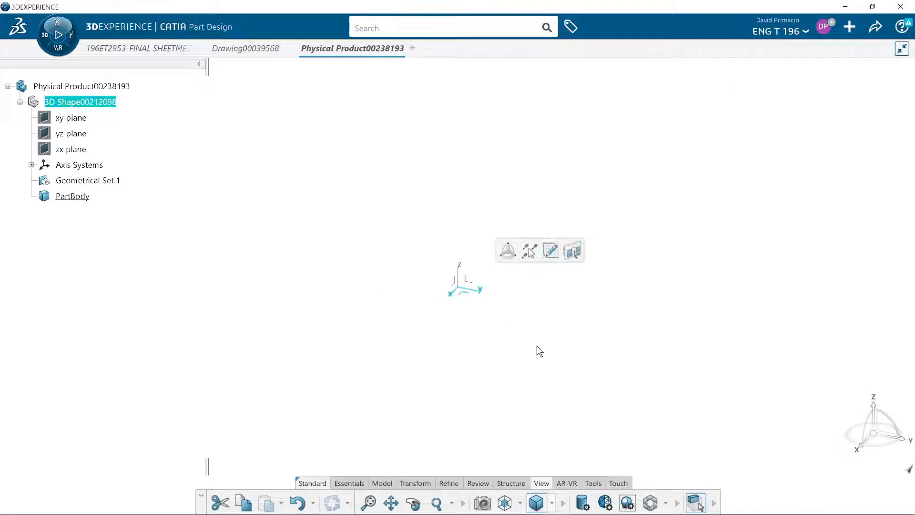
click(550, 250)
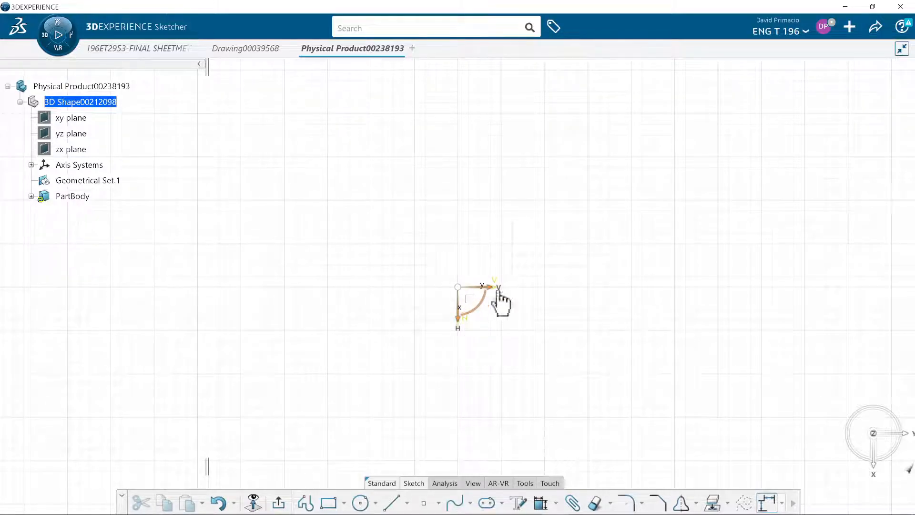
middle_drag(527, 382, 298, 209)
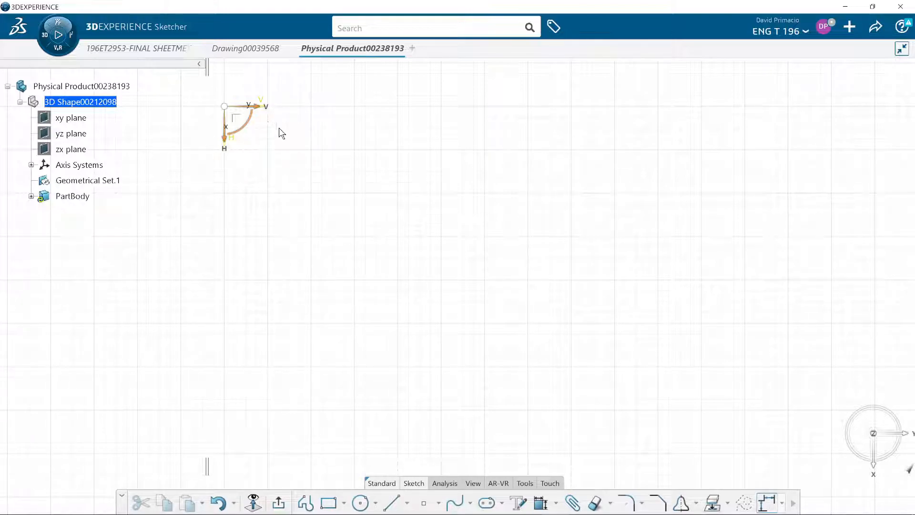
click(329, 503)
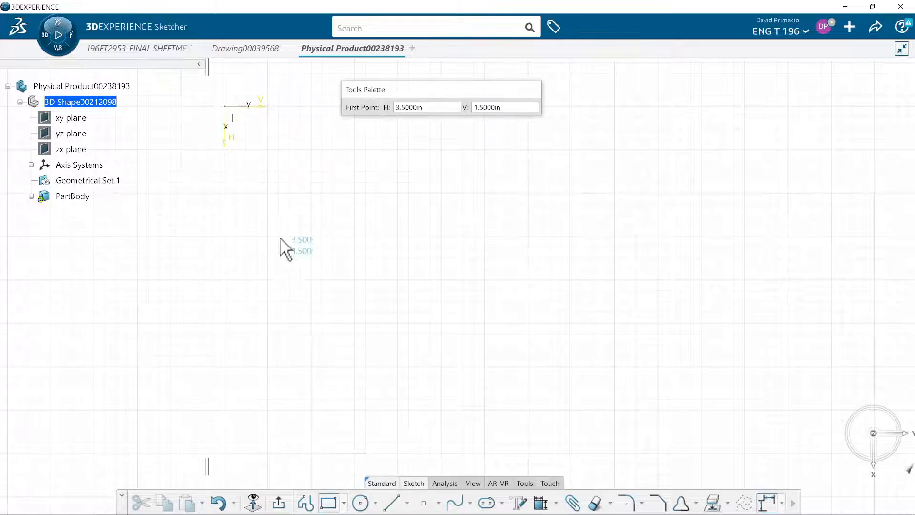
click(268, 150)
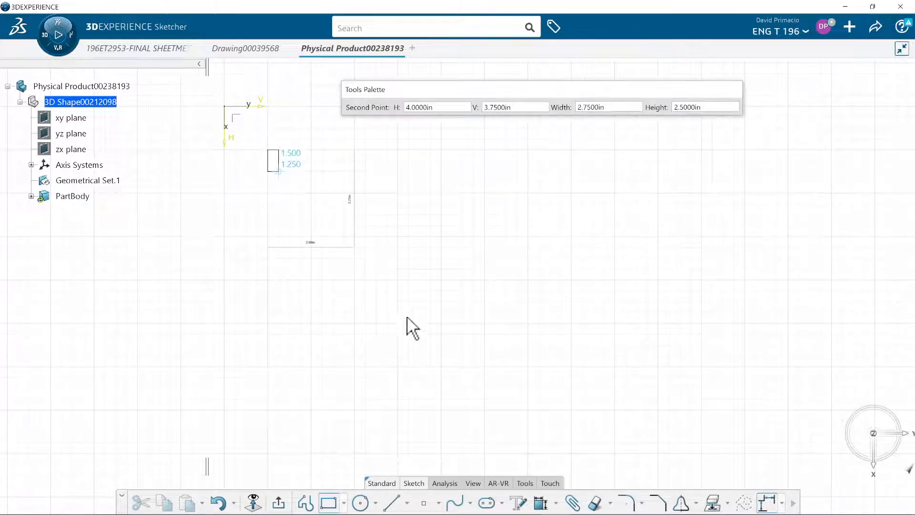
click(452, 410)
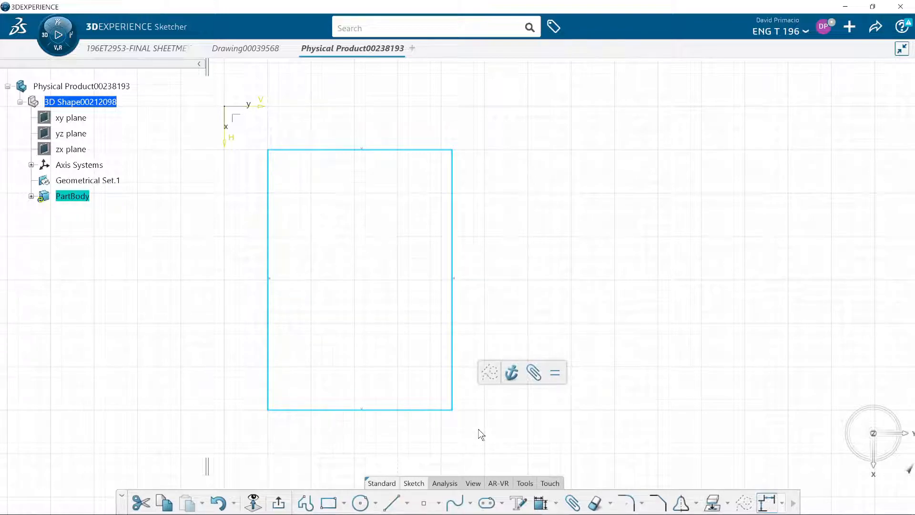
key(Delete)
Sketch a rectangle about 5 in along H by 4 in along V, with its first corner 1 in from both axes.
click(329, 502)
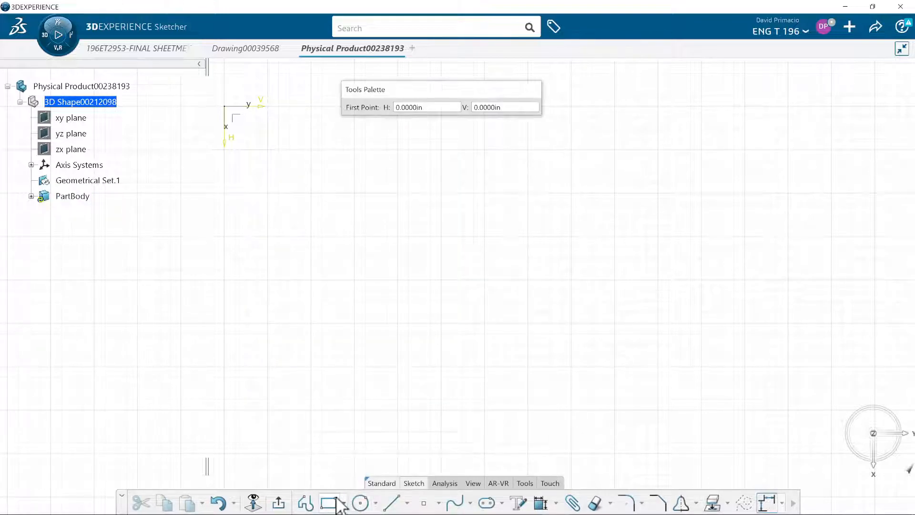
click(270, 156)
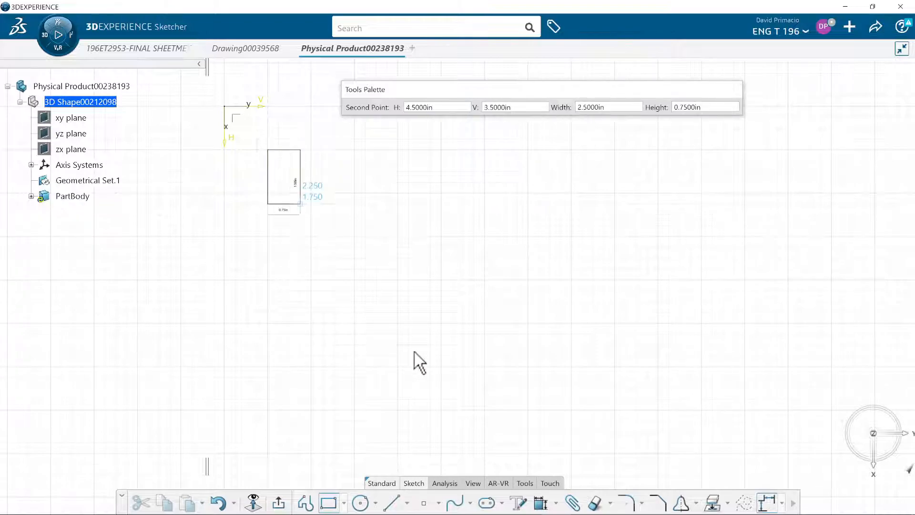
click(439, 372)
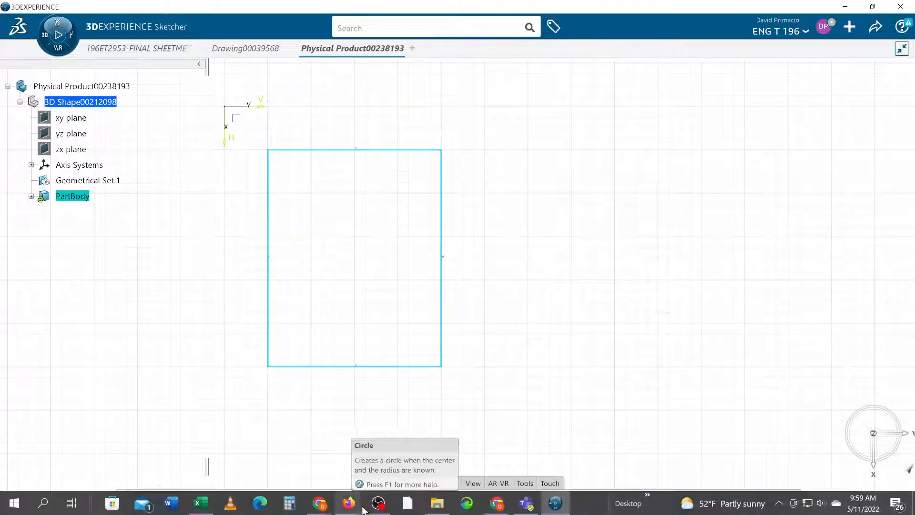
Draw a circle of about 0.5 in radius at the rectangle's centre, at H 3.5 in, V 3 in.
click(360, 502)
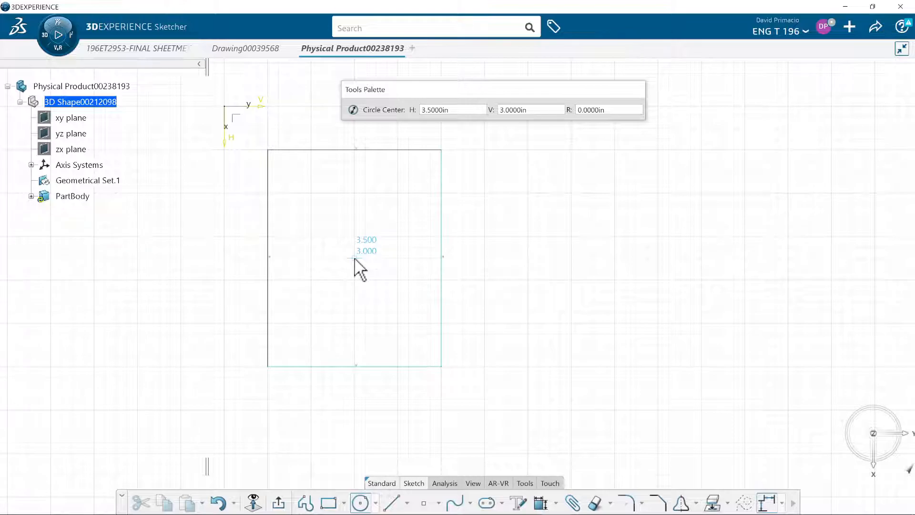
click(354, 258)
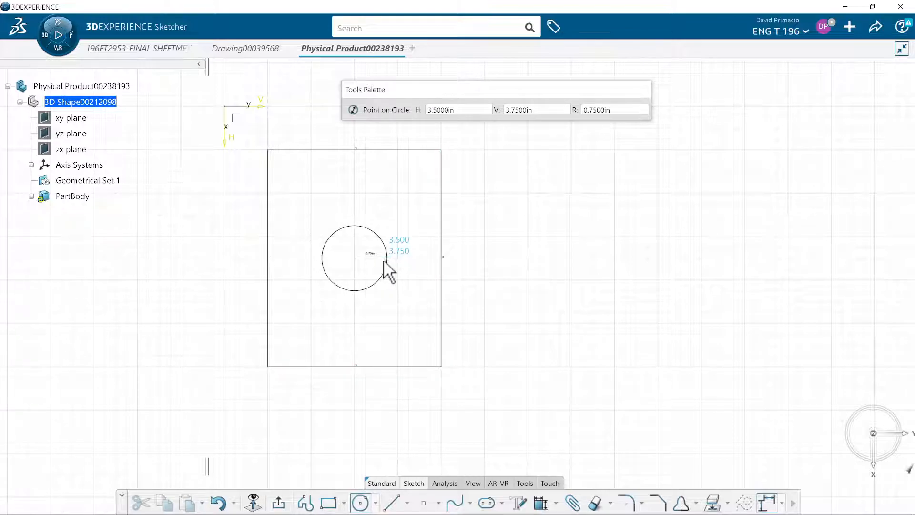
click(377, 263)
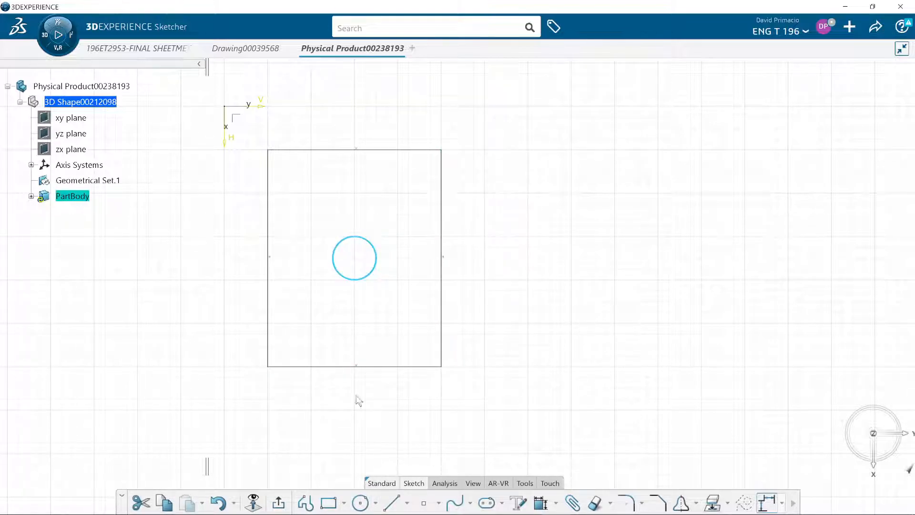
click(260, 419)
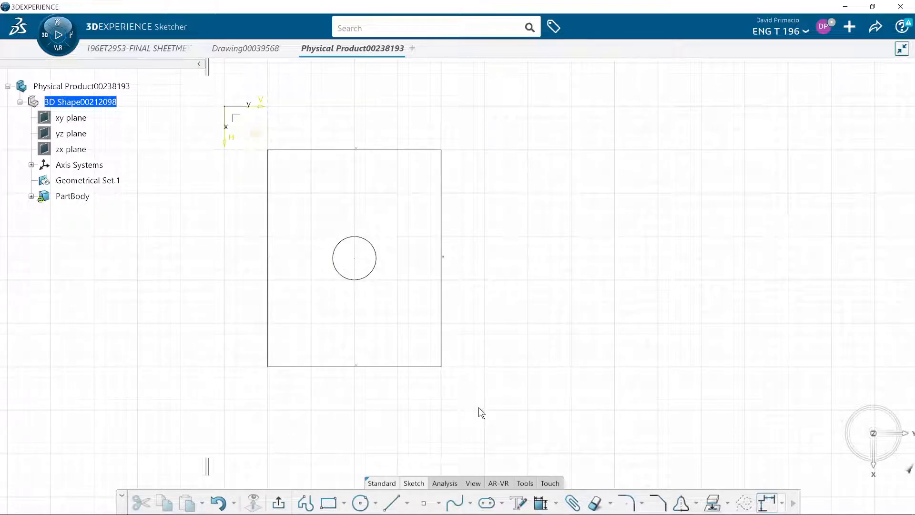
Auto-constrain all sketch geometry with the rectangle's upper and left edges as references, measuring each dimension from those edges instead of chaining them.
key(ctrl+a)
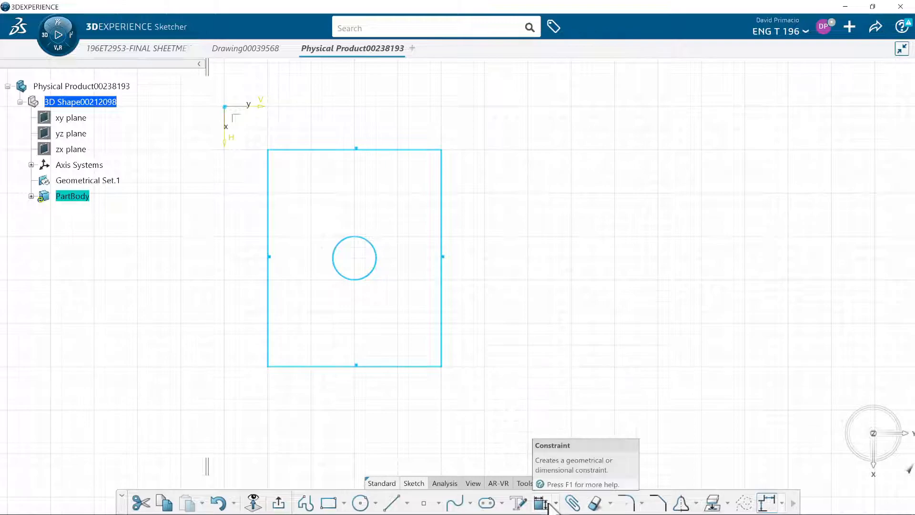
click(556, 503)
click(580, 433)
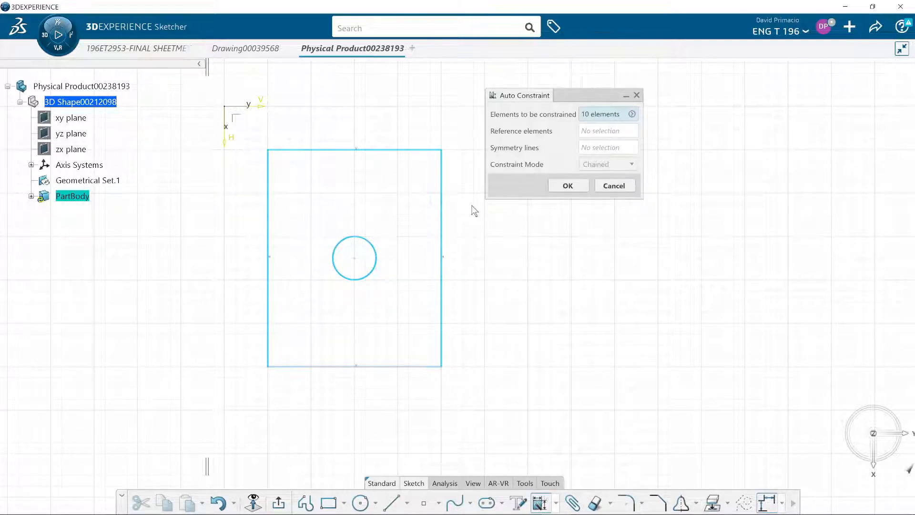
click(585, 130)
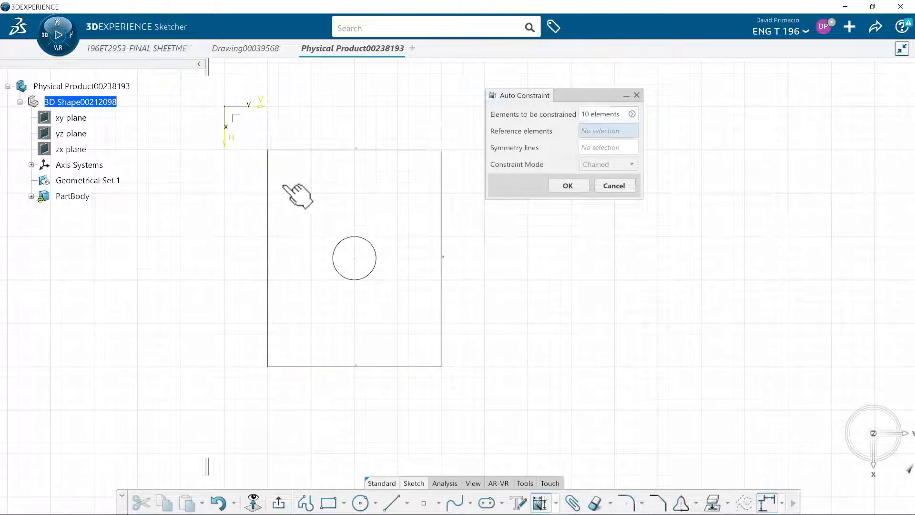
click(305, 149)
click(268, 200)
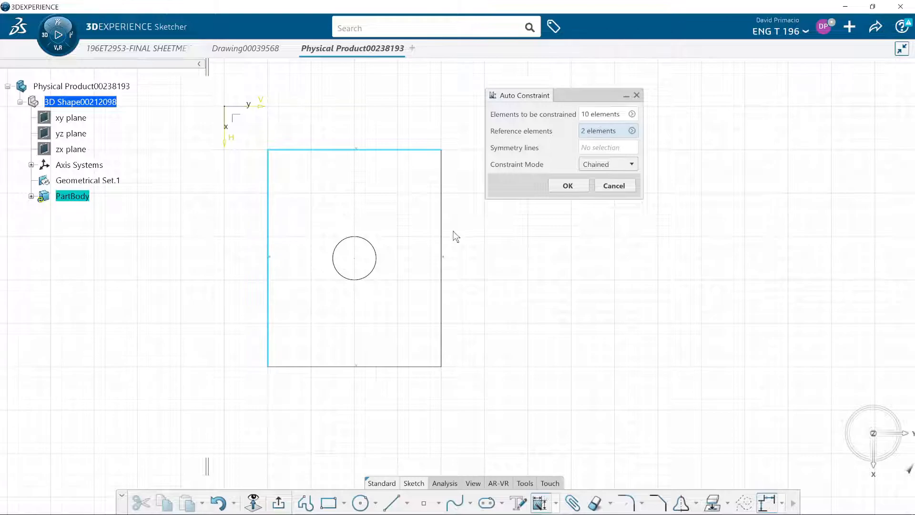
click(592, 168)
click(592, 188)
click(568, 185)
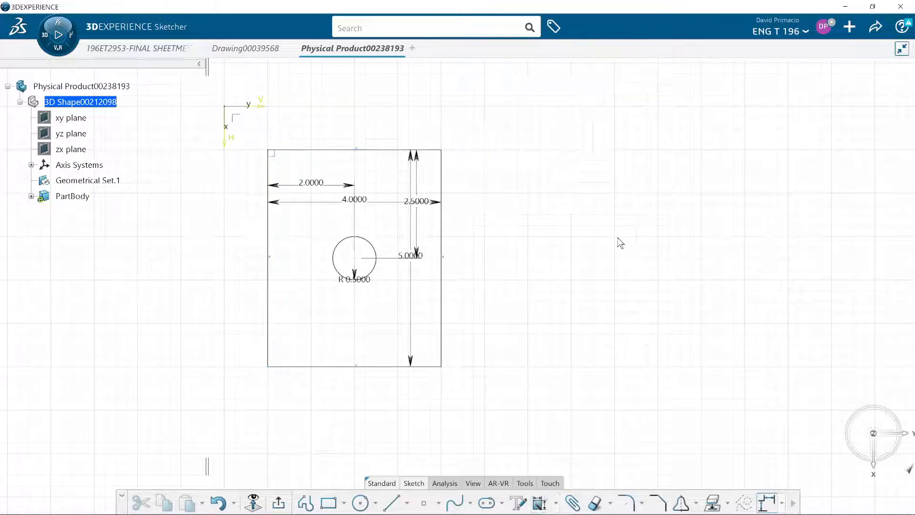
Apply a Fix constraint to the rectangle's upper and left edges and exit the sketch.
click(297, 151)
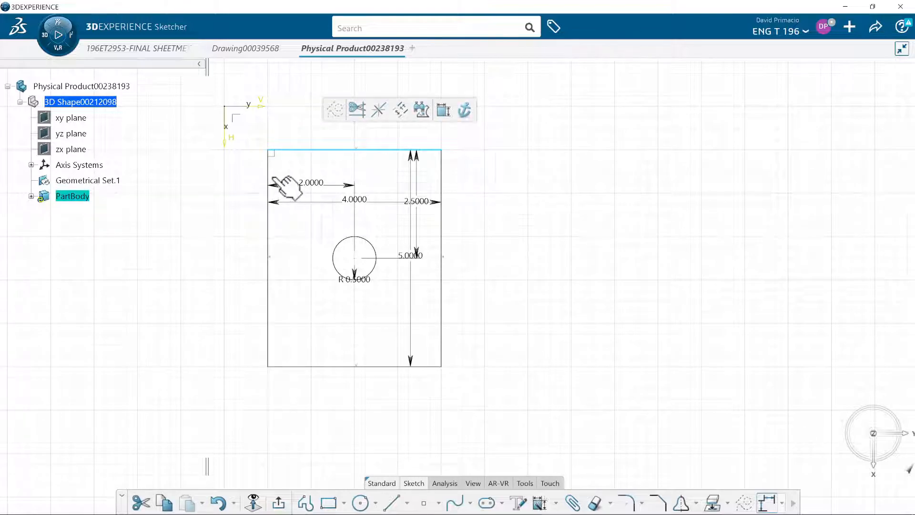
ctrl+click(269, 175)
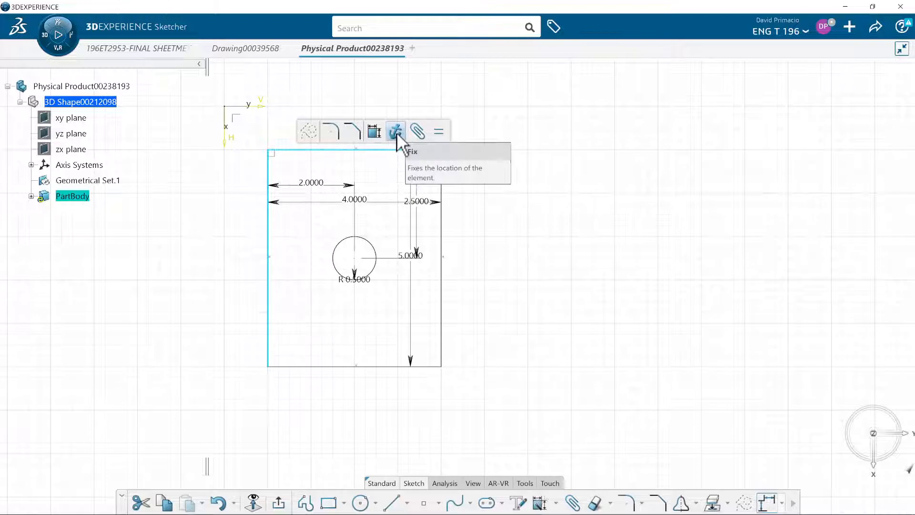
click(556, 503)
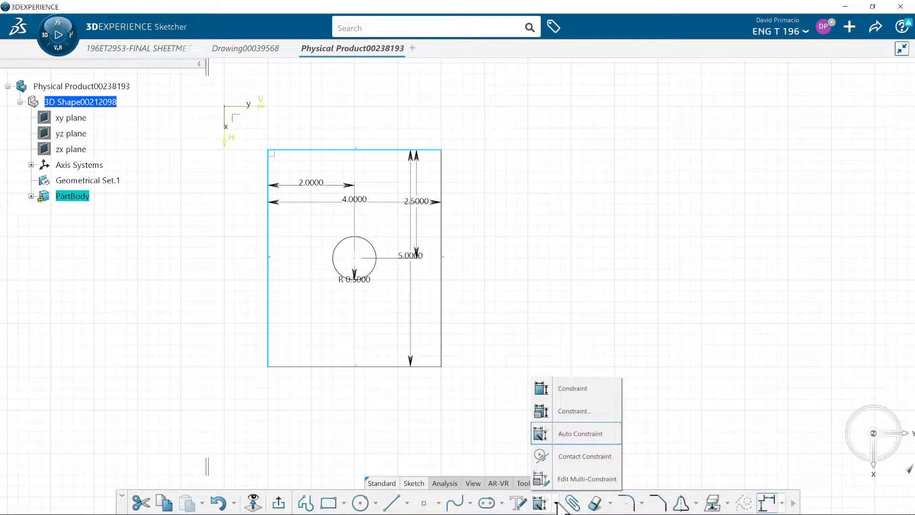
click(577, 415)
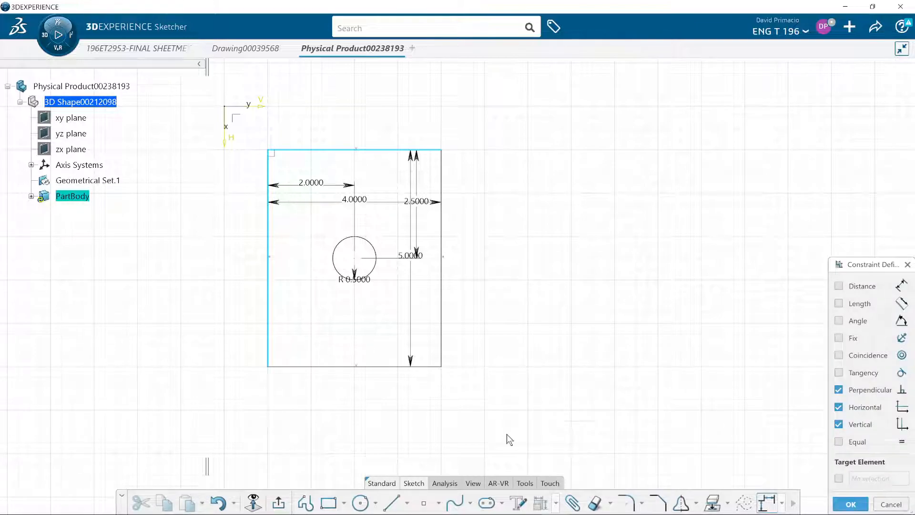
click(854, 344)
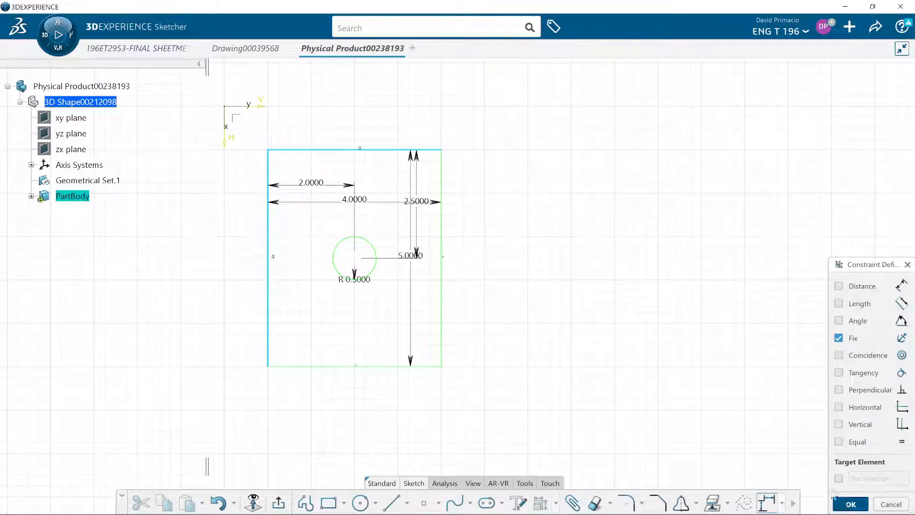
click(850, 504)
click(279, 503)
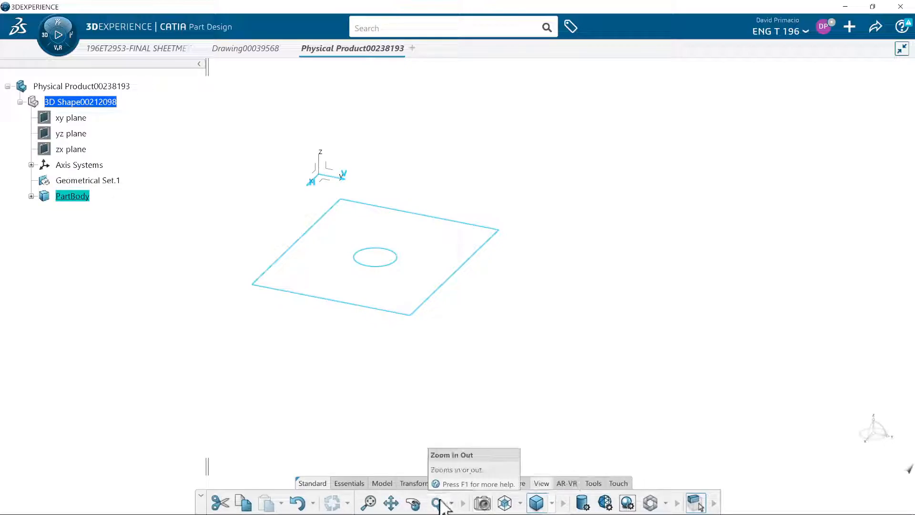
Pad the sketch 0.25 in downward to form a plate with a central hole.
click(383, 483)
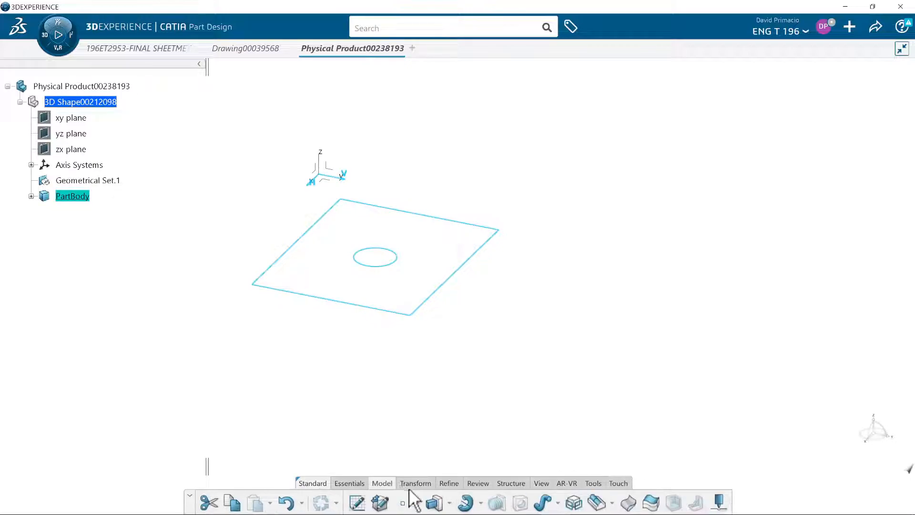
click(434, 503)
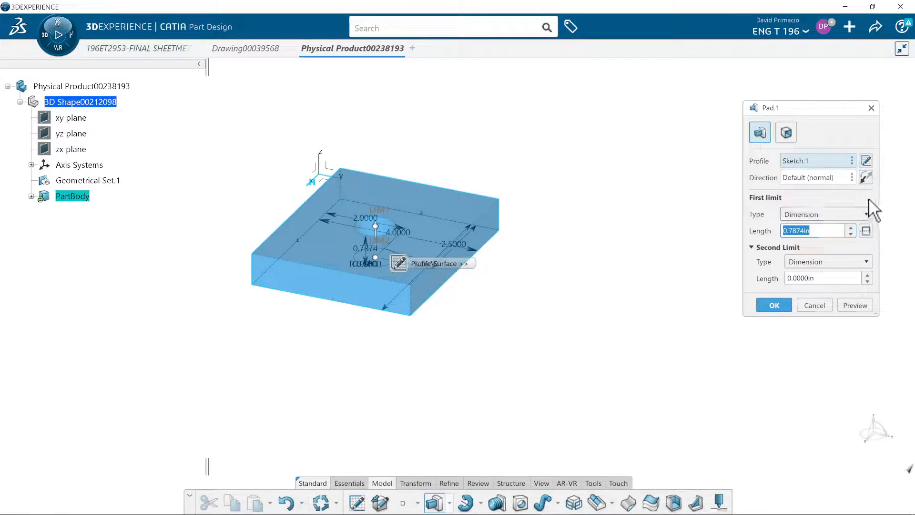
text(.25)
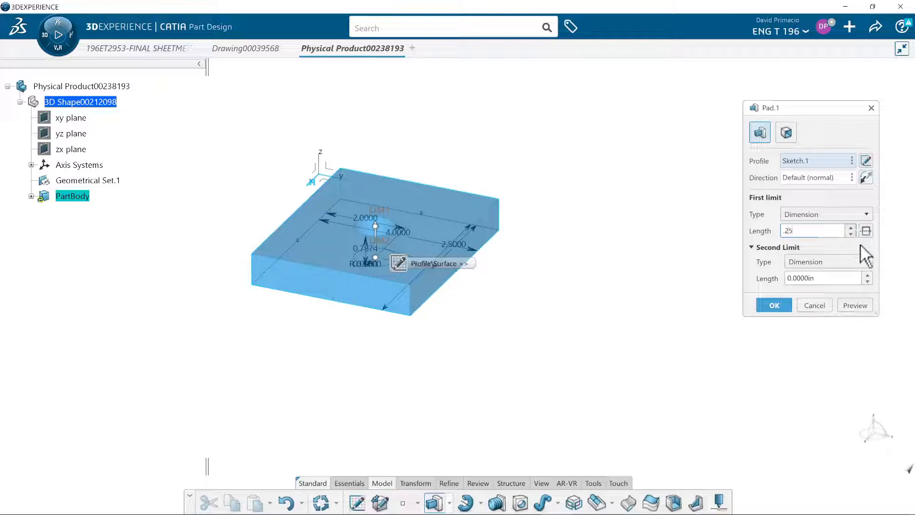
key(Return)
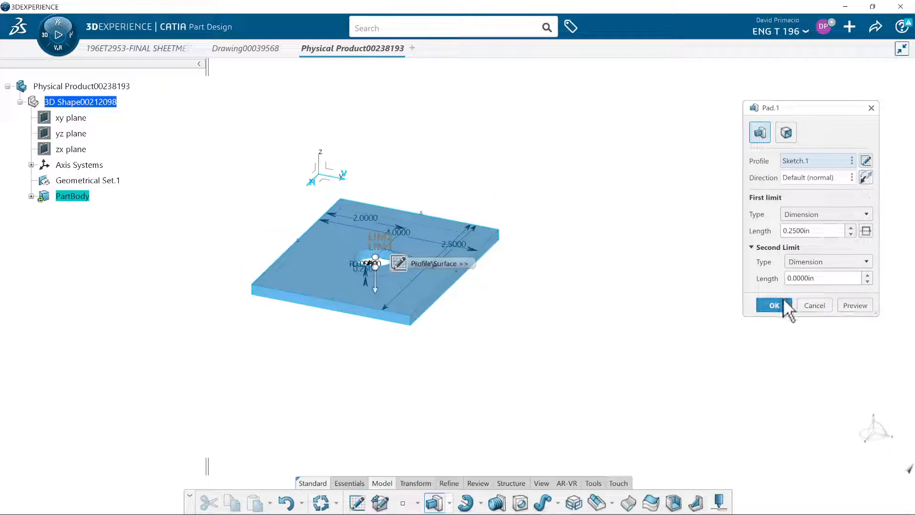
click(782, 300)
middle_drag(593, 333, 559, 377)
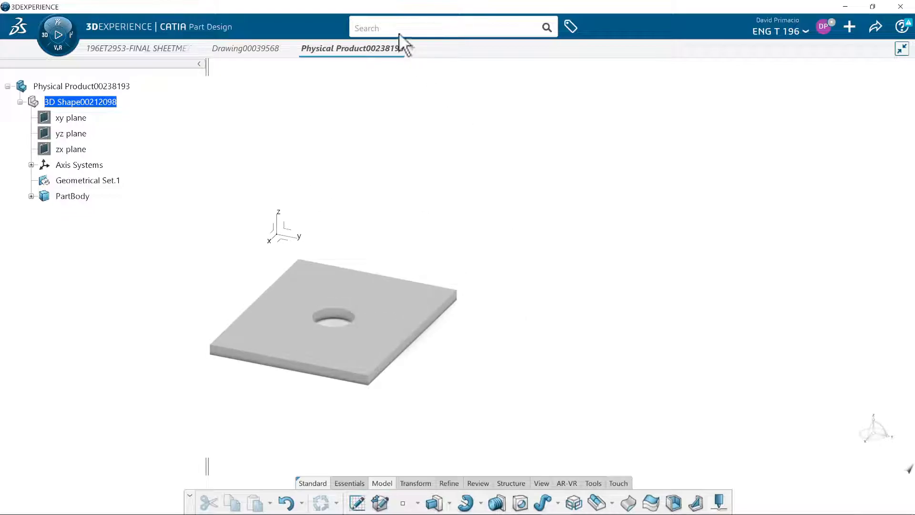
Create a new Part Design part in a new tab and open a sketch on its yz plane.
click(411, 47)
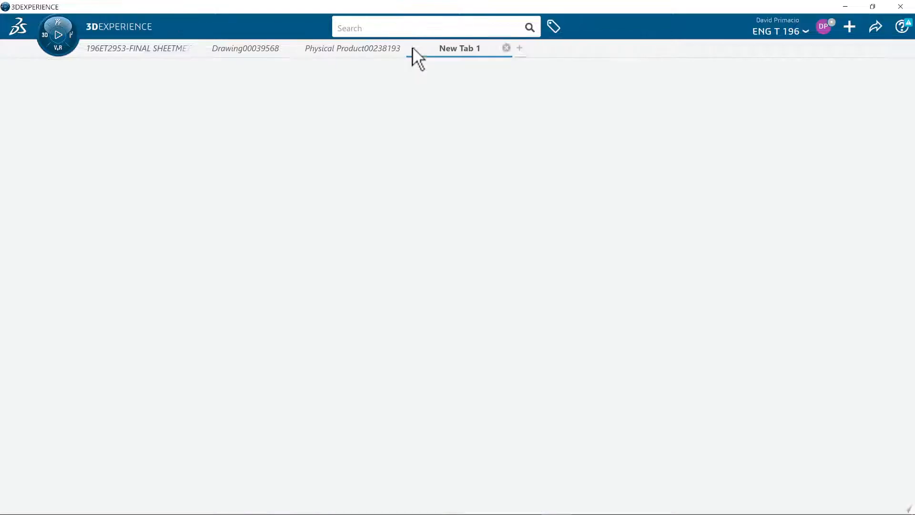
click(44, 32)
click(29, 374)
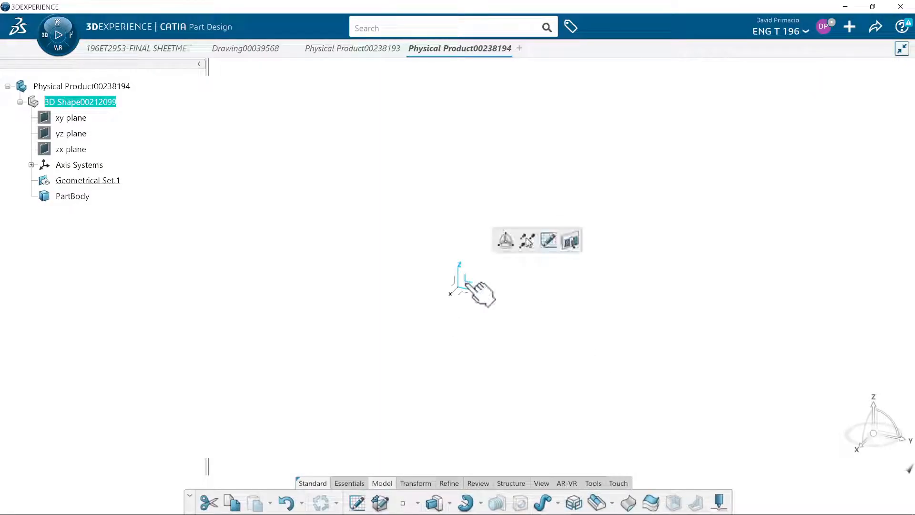
click(556, 242)
mouse_move(556, 244)
middle_down()
mouse_move(586, 260)
mouse_move(343, 409)
mouse_move(322, 480)
middle_up()
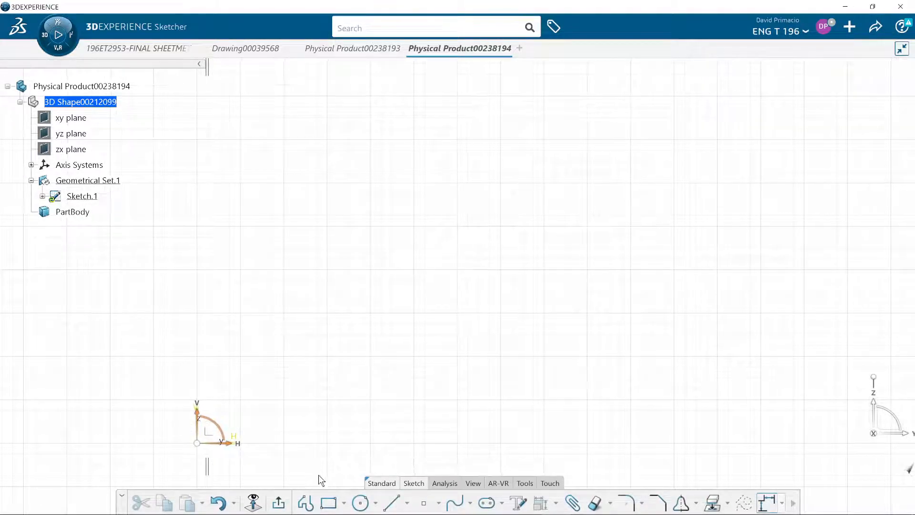
Draw a rectangle about 8 in wide and 4 in high, up and to the side of the sketch origin.
click(328, 503)
click(284, 357)
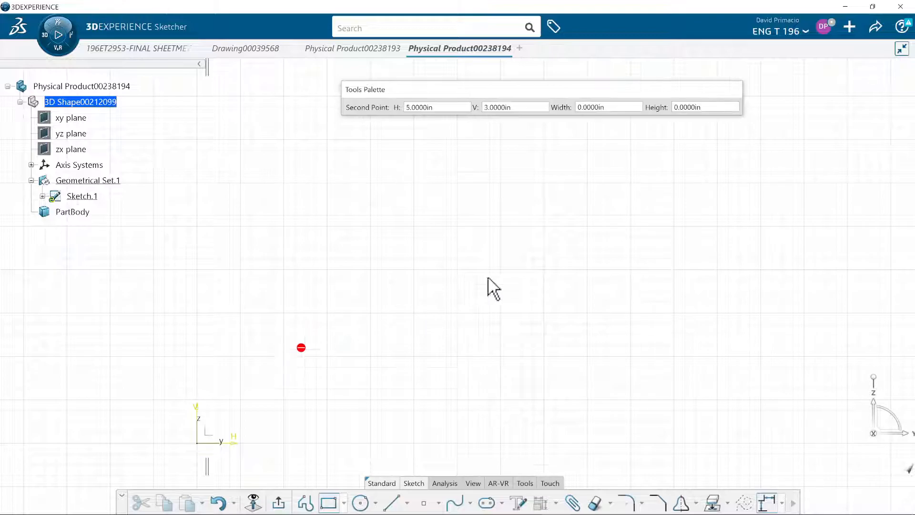
click(630, 183)
Draw a circle of about 0.25 in radius at the rectangle's centre.
click(361, 502)
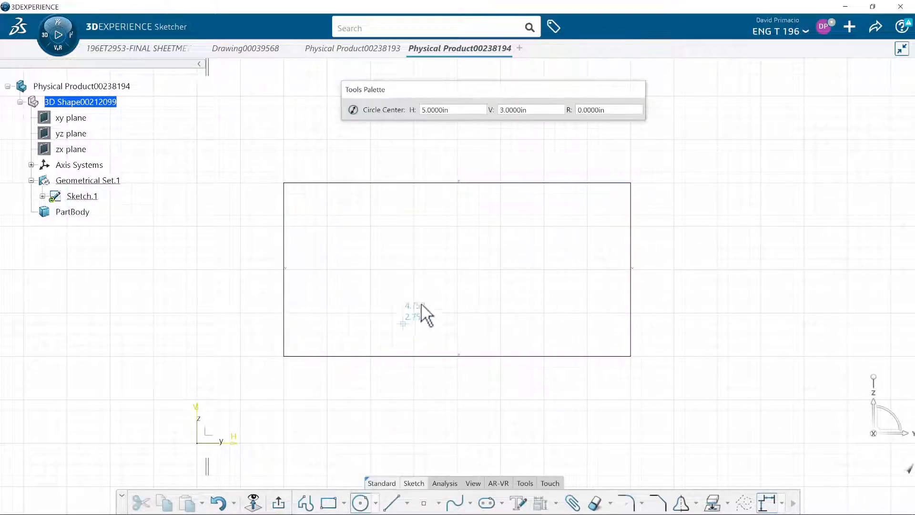
click(447, 263)
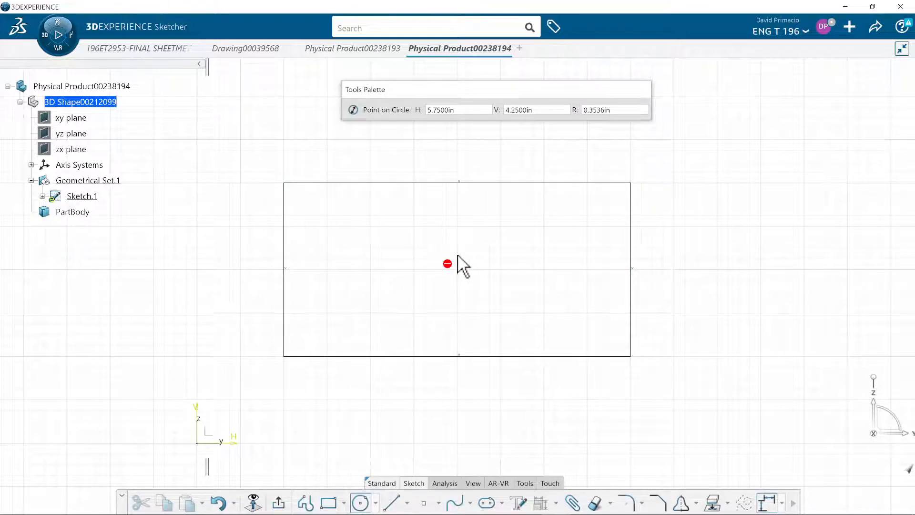
click(463, 262)
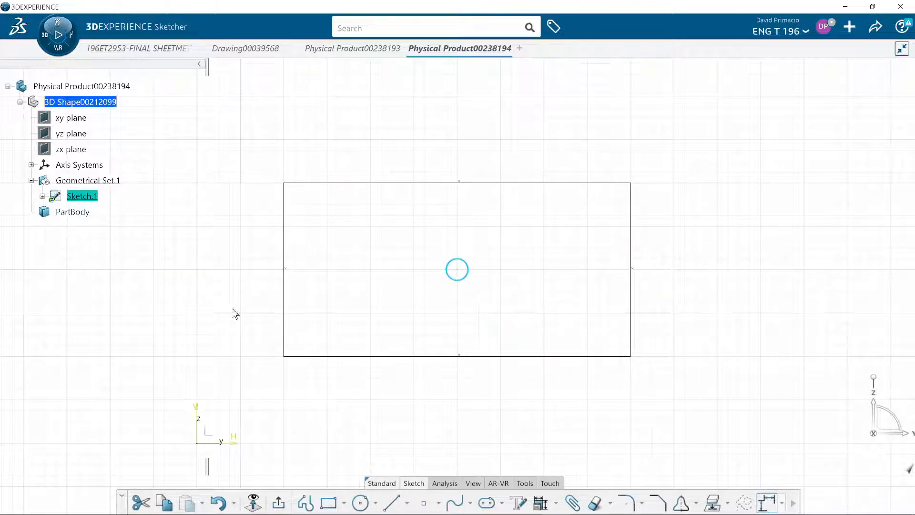
click(231, 177)
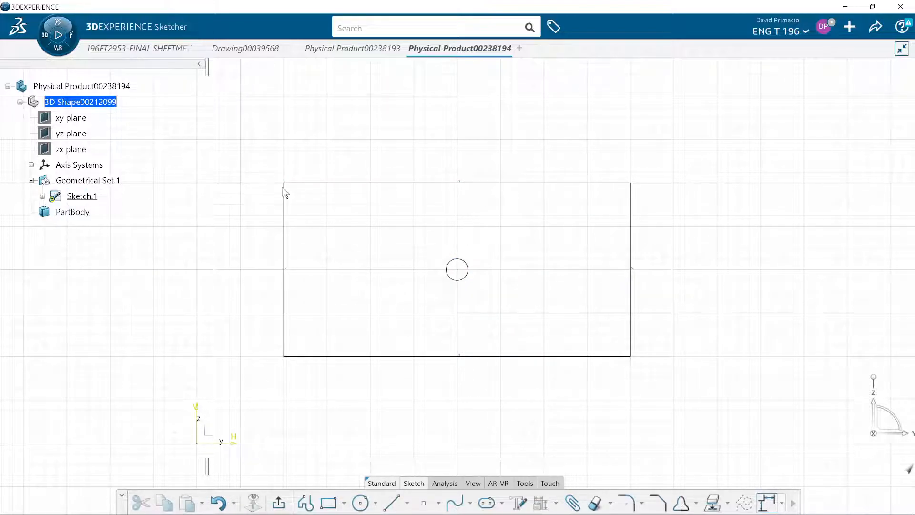
Auto-constrain the rectangle and circle with the rectangle's lower and left edges as references, measuring dimensions from those edges instead of chaining them.
drag(241, 160, 719, 393)
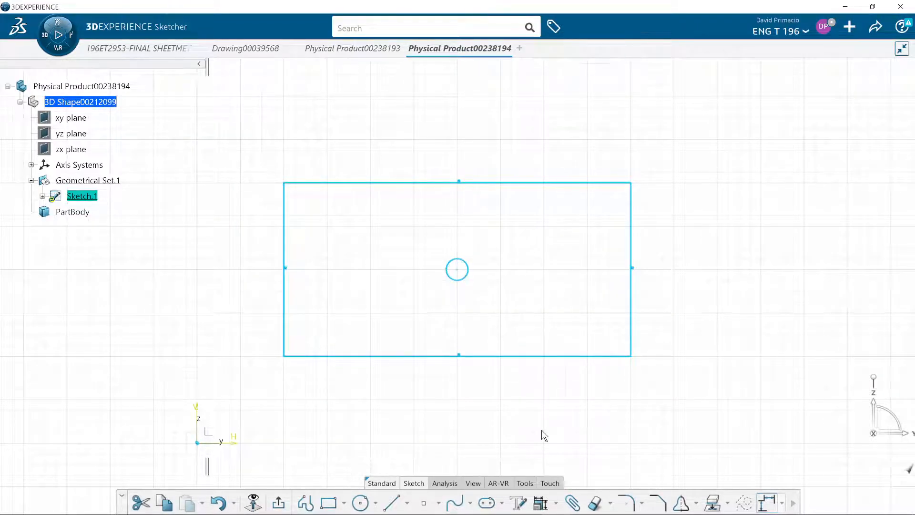
click(554, 505)
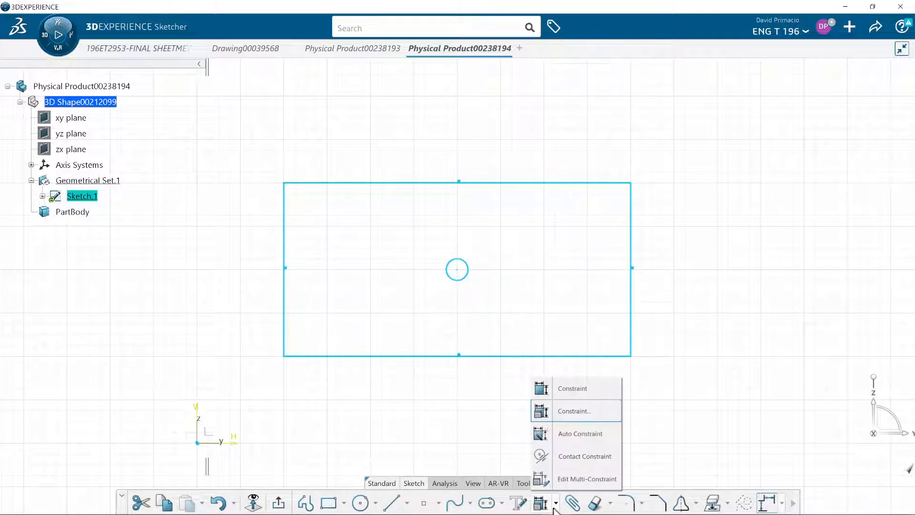
click(568, 434)
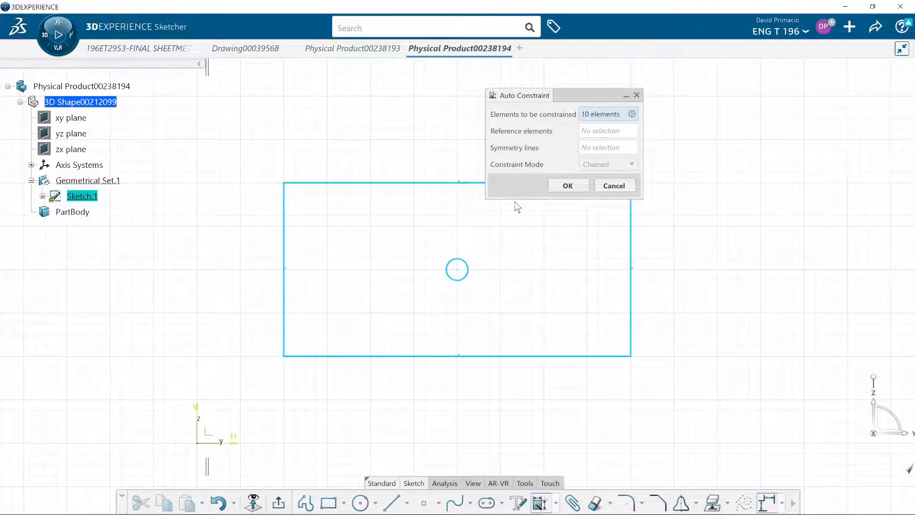
click(603, 130)
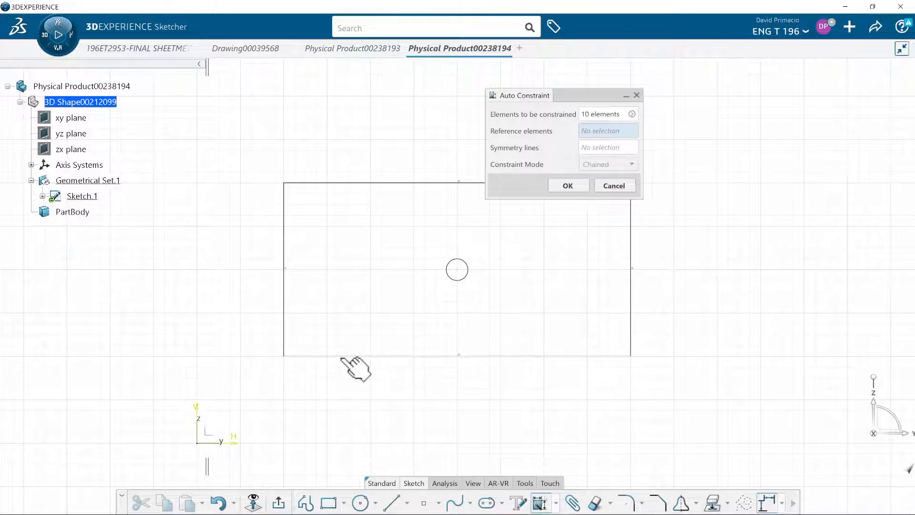
click(342, 356)
click(284, 334)
click(603, 164)
click(601, 188)
click(574, 185)
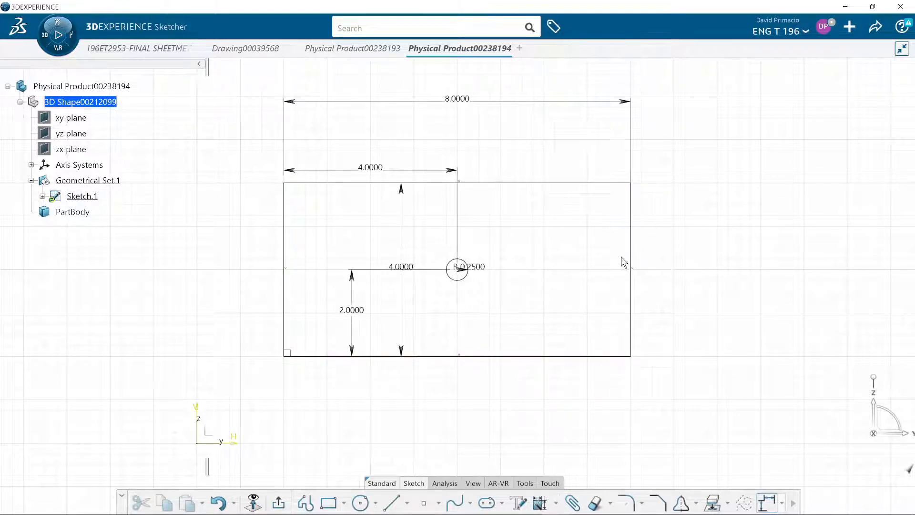
Apply a Fix constraint to the rectangle's lower and left edges and exit the sketch.
click(311, 356)
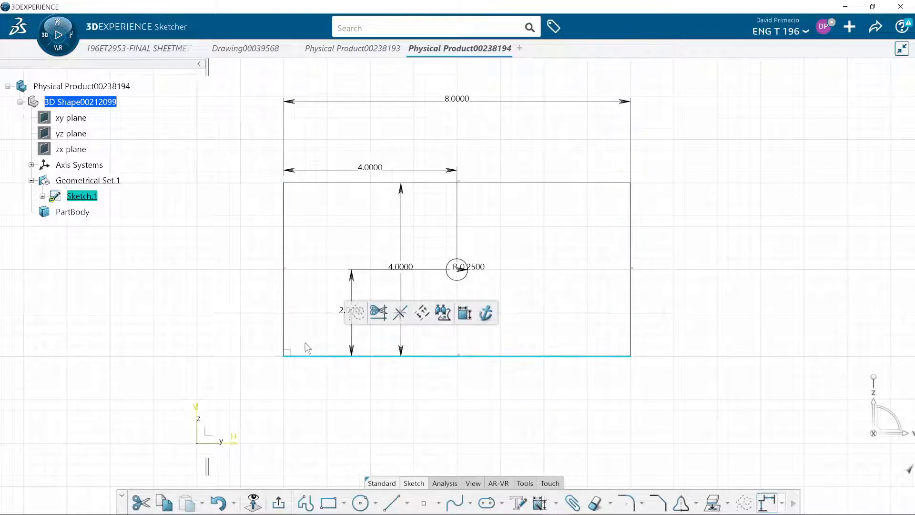
click(283, 319)
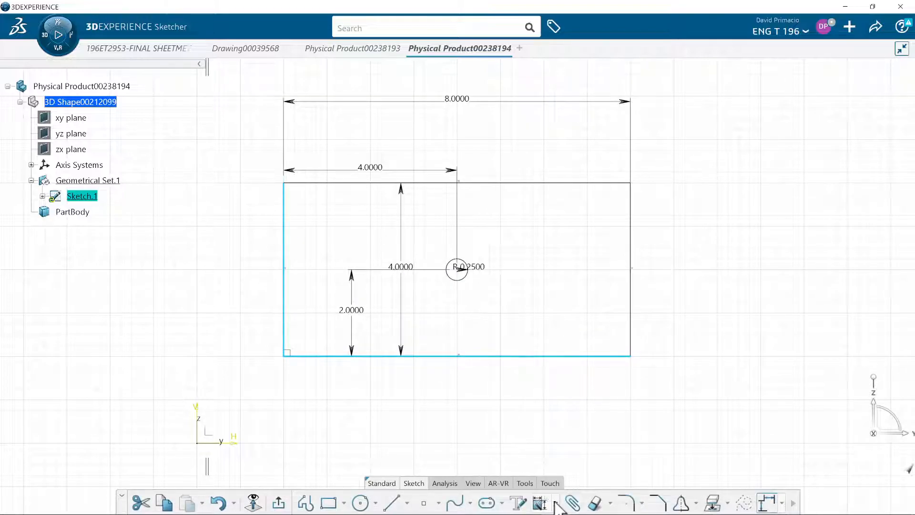
click(554, 503)
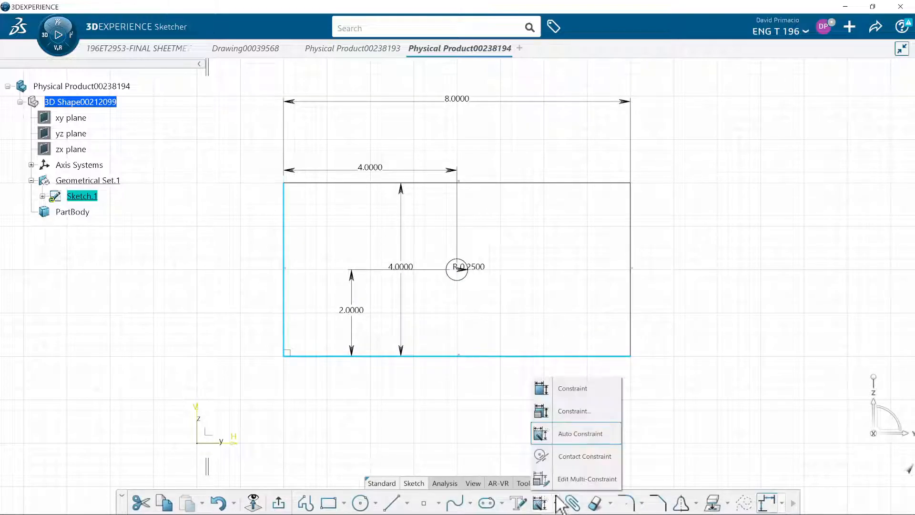
click(571, 410)
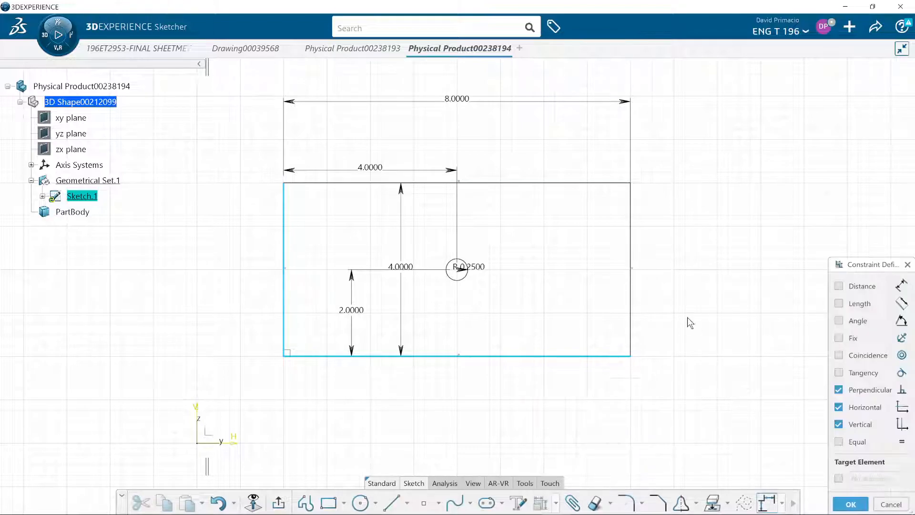
click(852, 339)
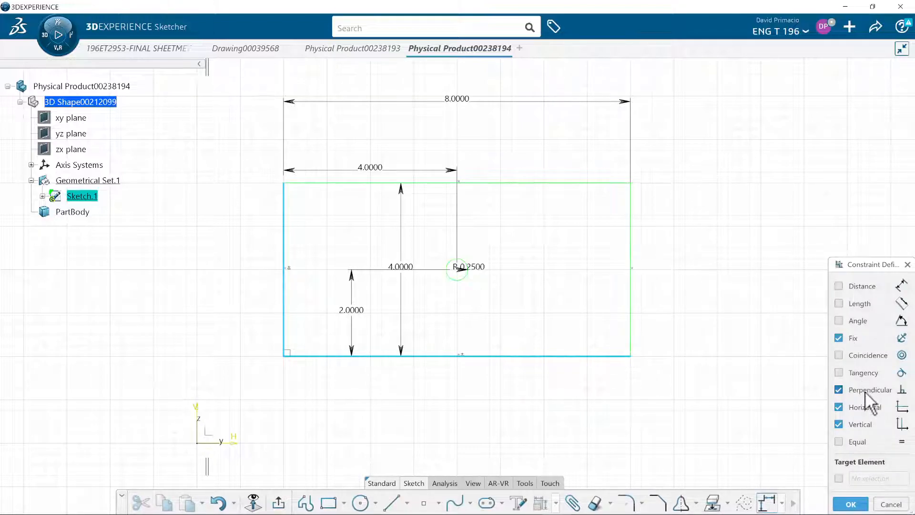
click(865, 390)
click(864, 408)
click(850, 504)
click(279, 502)
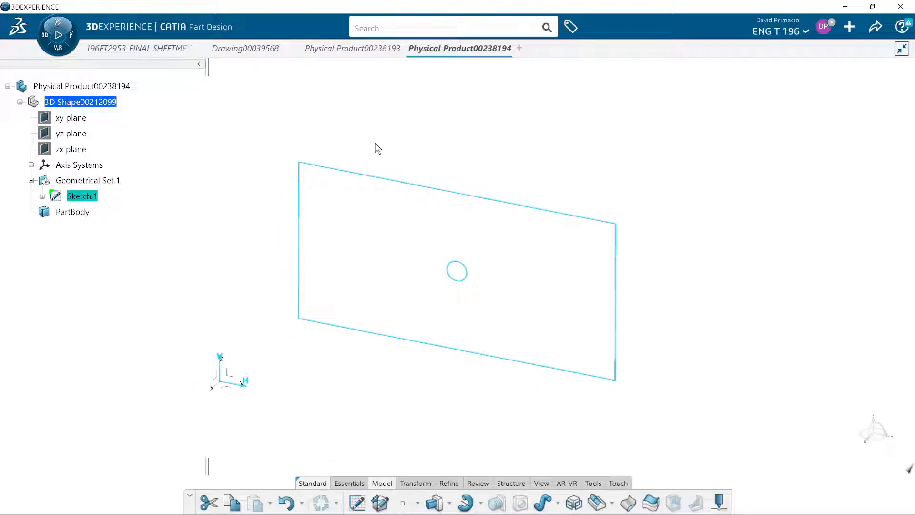
Pad the rectangle and circle sketch 0.125 in in the reversed direction to form a thin plate with a hole.
click(434, 503)
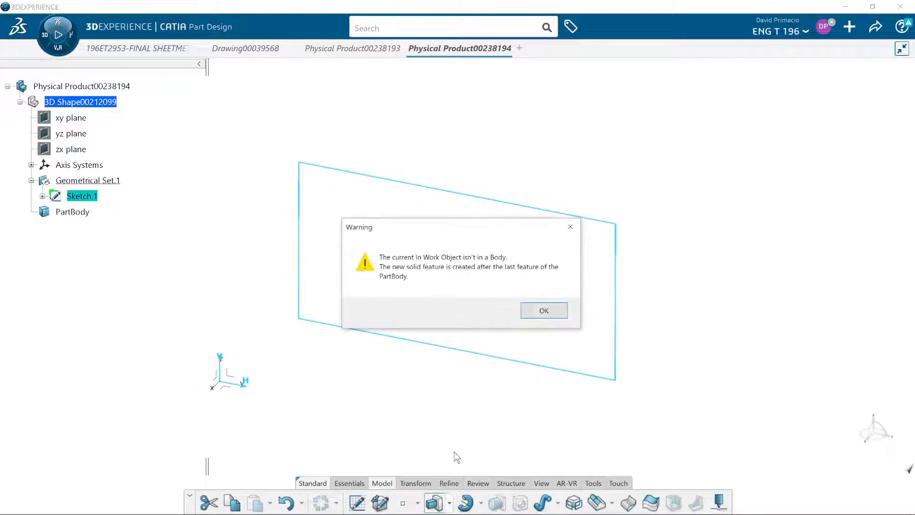
click(534, 310)
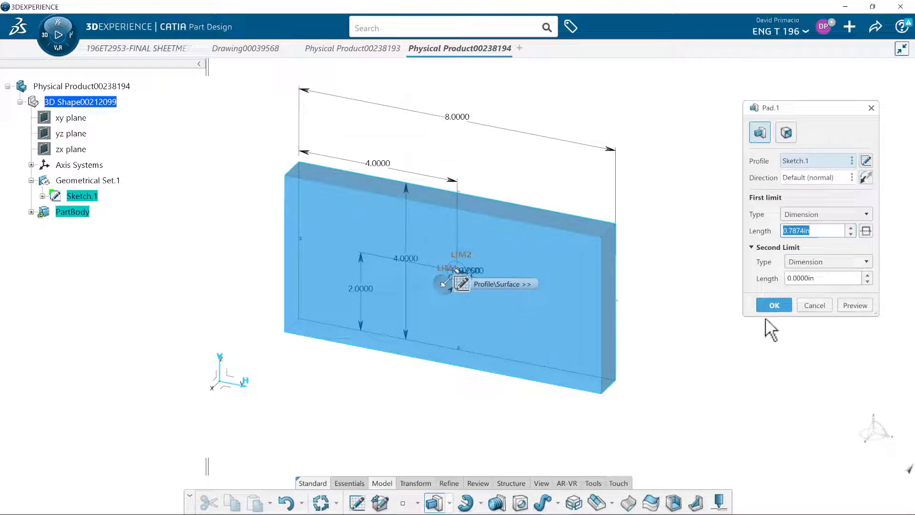
click(863, 176)
key(BackSpace)
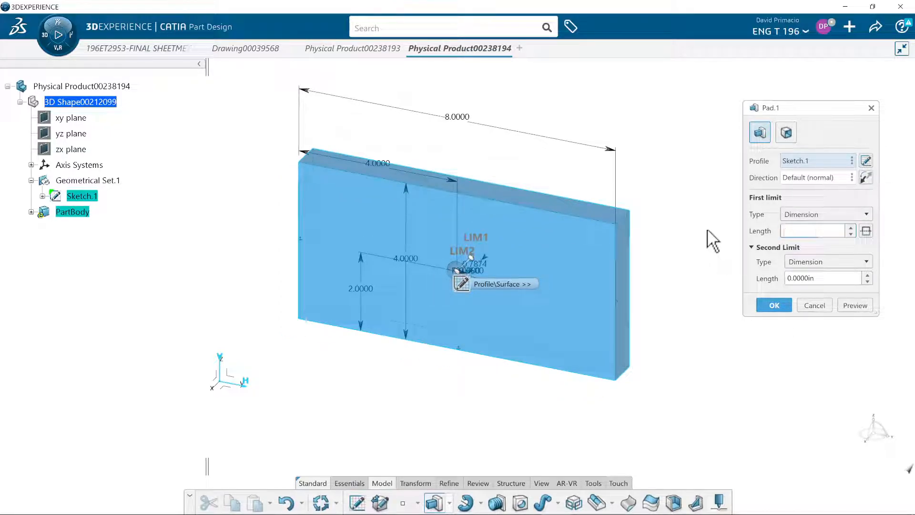
text(.125)
key(Return)
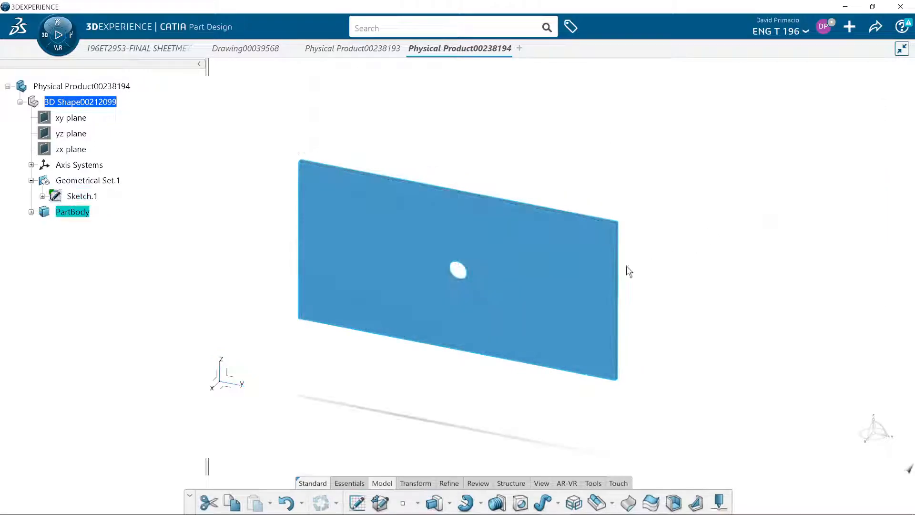
click(306, 430)
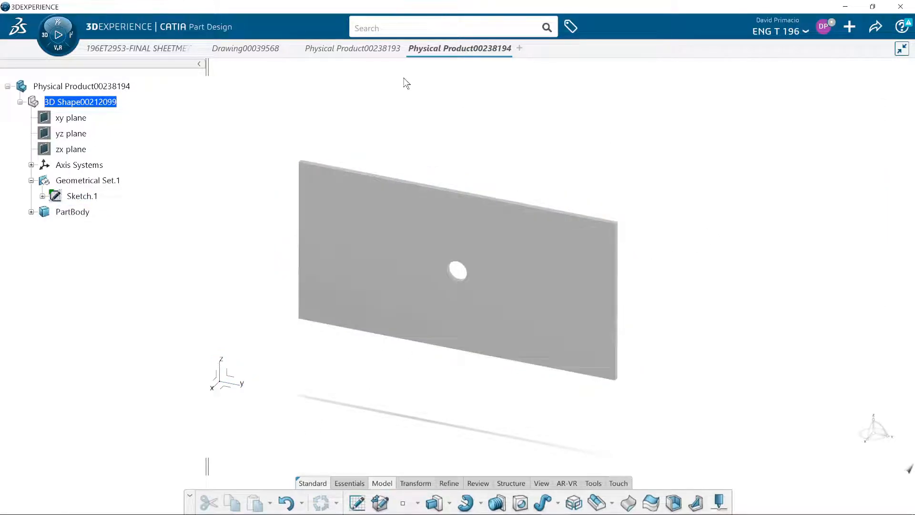
Compare the two finished plates and create a new, empty Assembly Design product in a new tab.
click(356, 53)
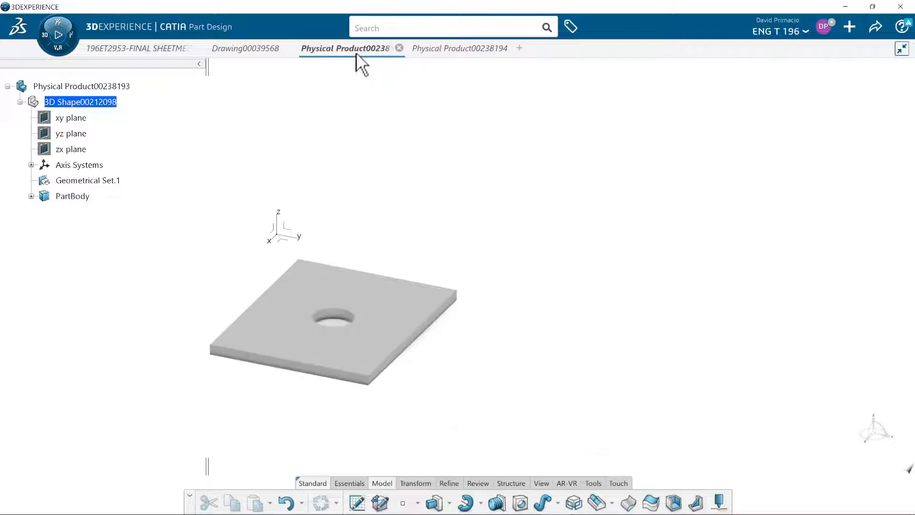
click(471, 45)
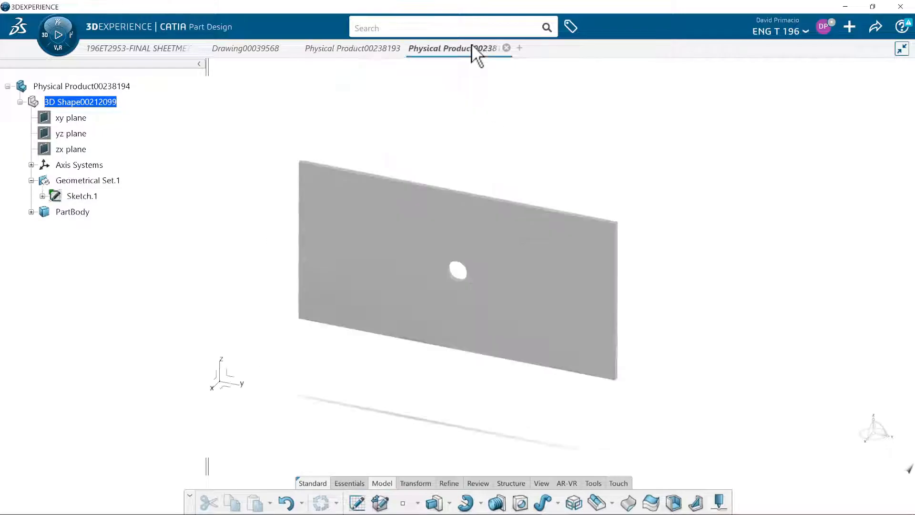
click(523, 48)
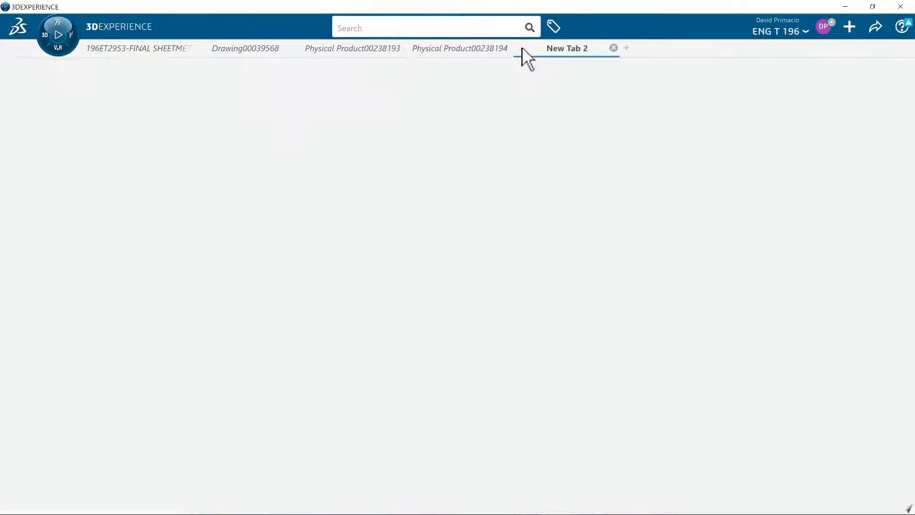
click(43, 34)
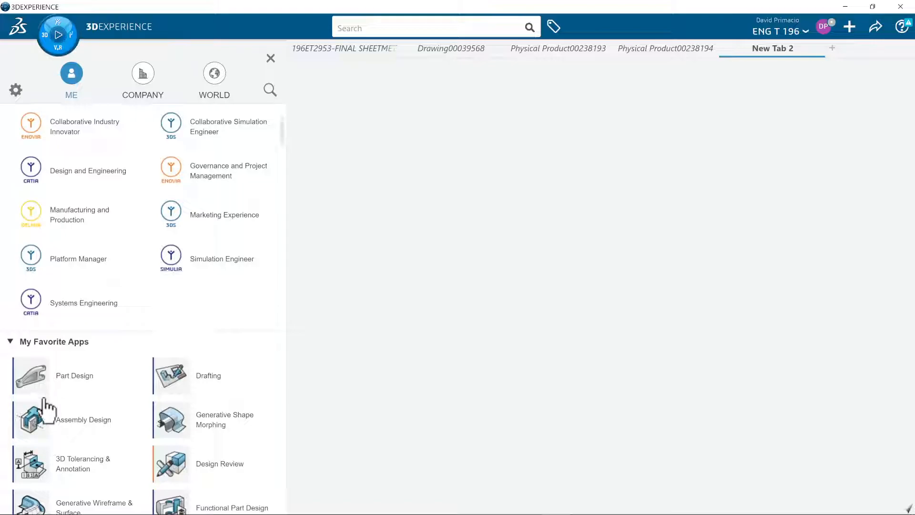
click(40, 419)
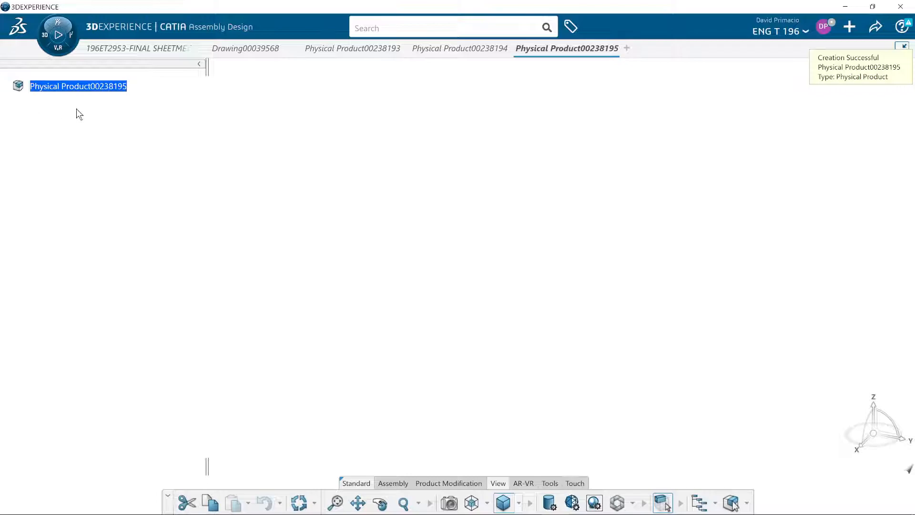
Insert the thin rectangular plate and the thicker plate together as existing products into the new assembly, using multiselection.
click(52, 87)
right_click(51, 87)
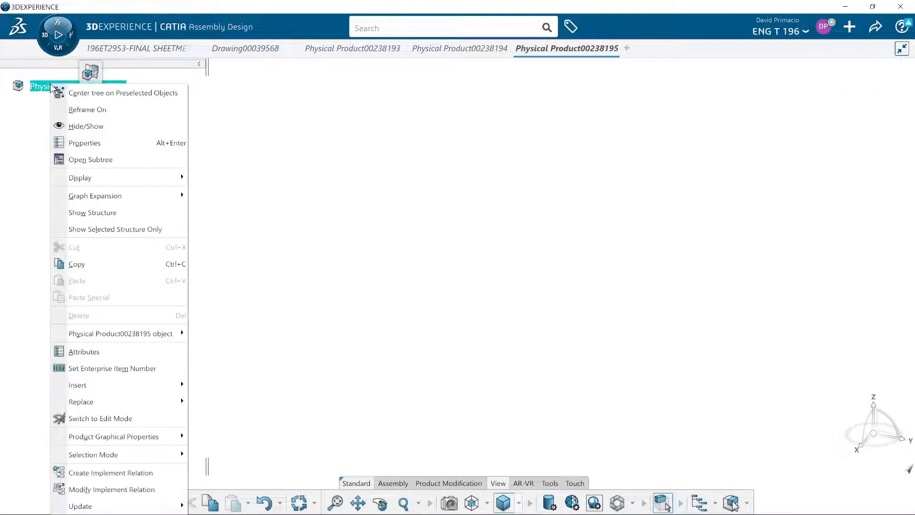
mouse_move(116, 386)
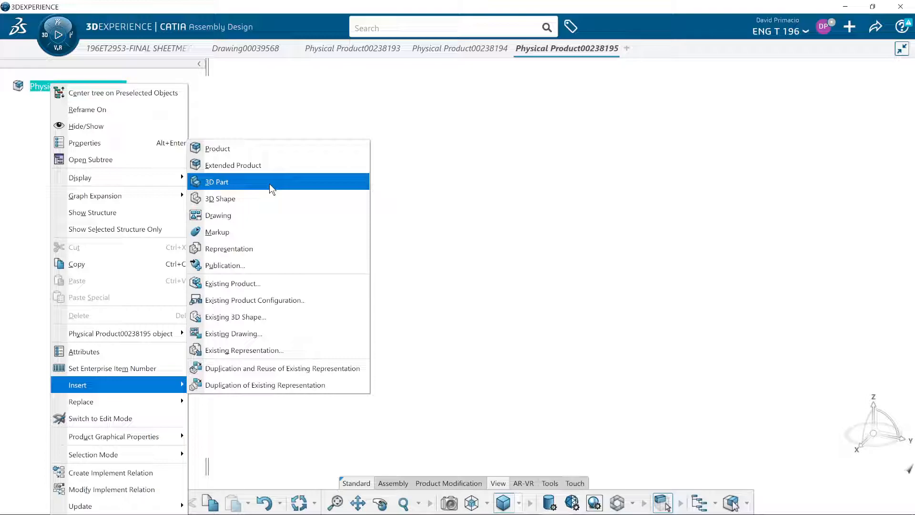
click(354, 285)
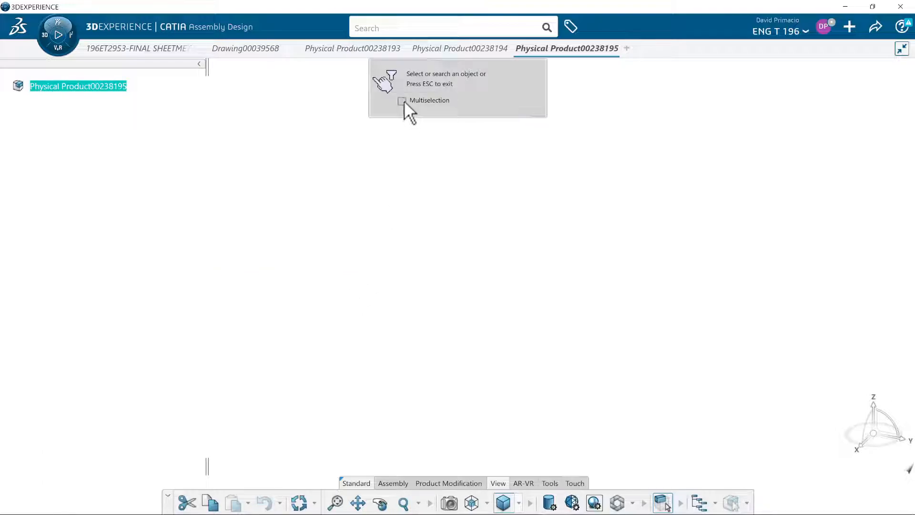
click(402, 101)
click(427, 43)
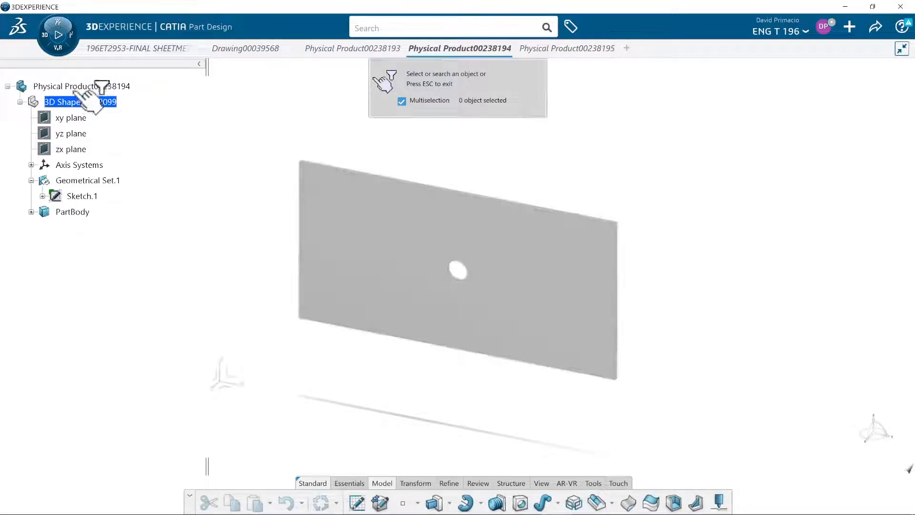
click(95, 87)
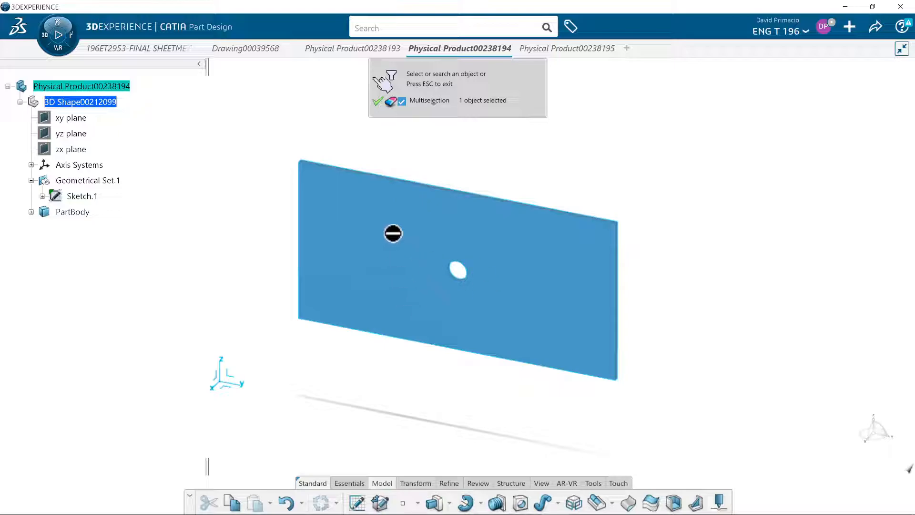
click(348, 47)
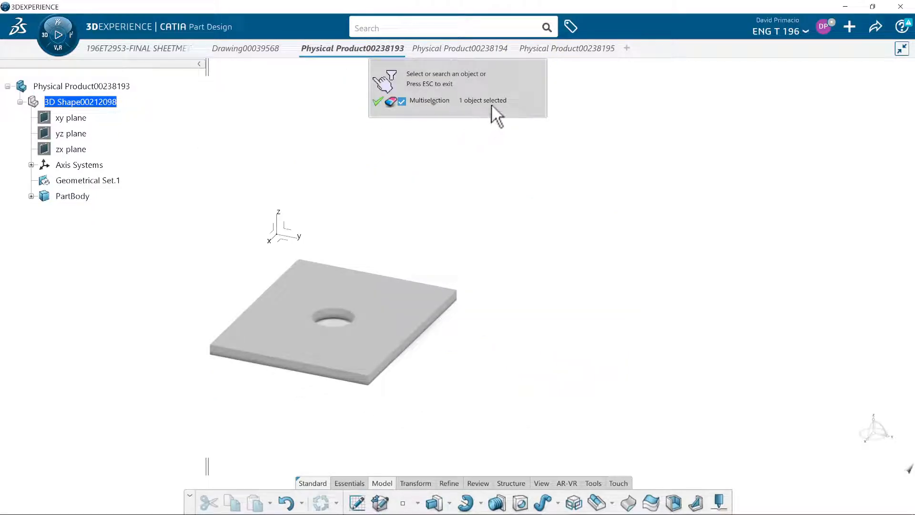
click(74, 86)
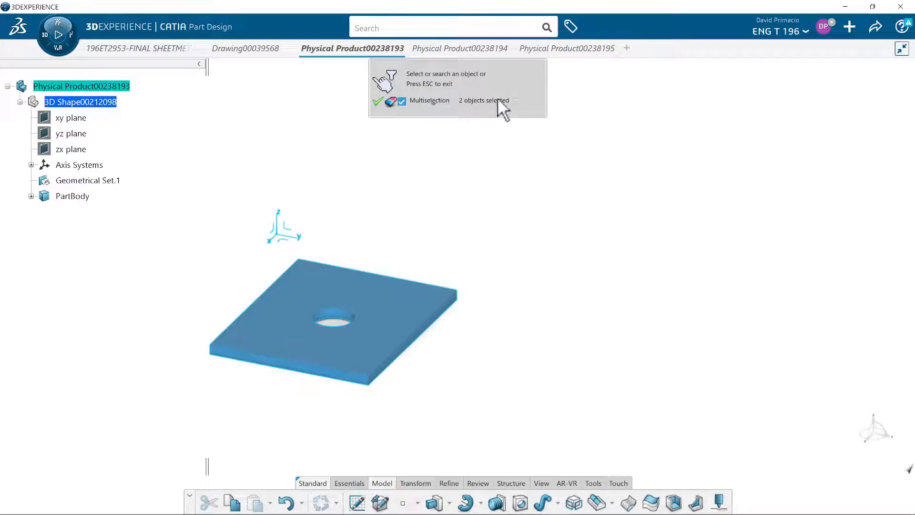
click(378, 102)
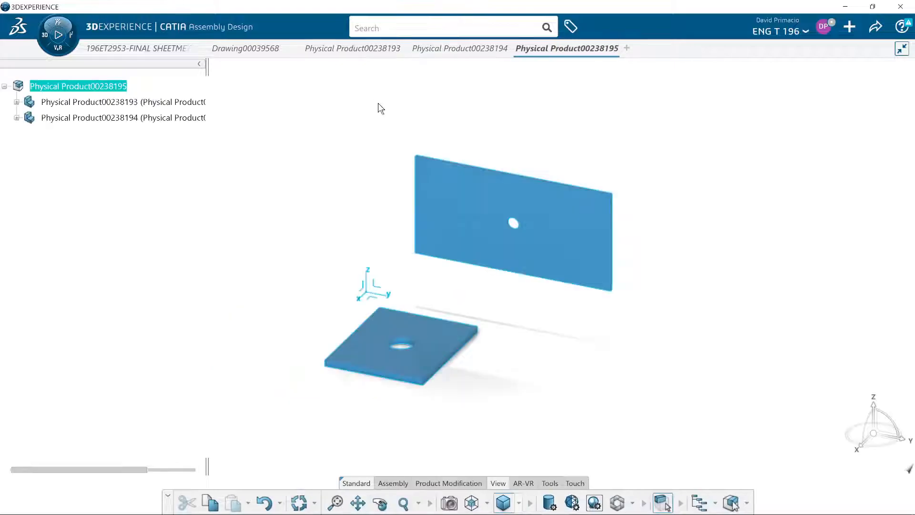
Expand both inserted plates in the assembly's tree down to their 3D shapes.
click(523, 387)
middle_drag(523, 388, 585, 386)
click(16, 118)
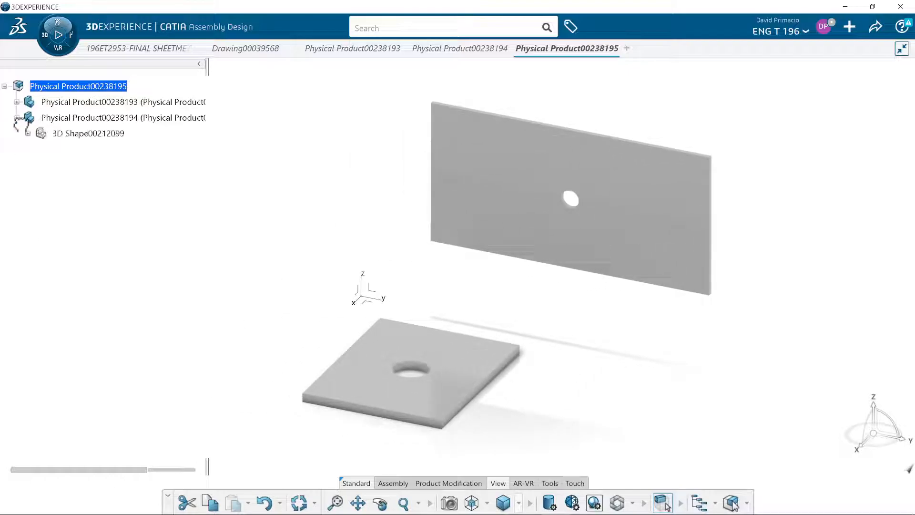
click(17, 102)
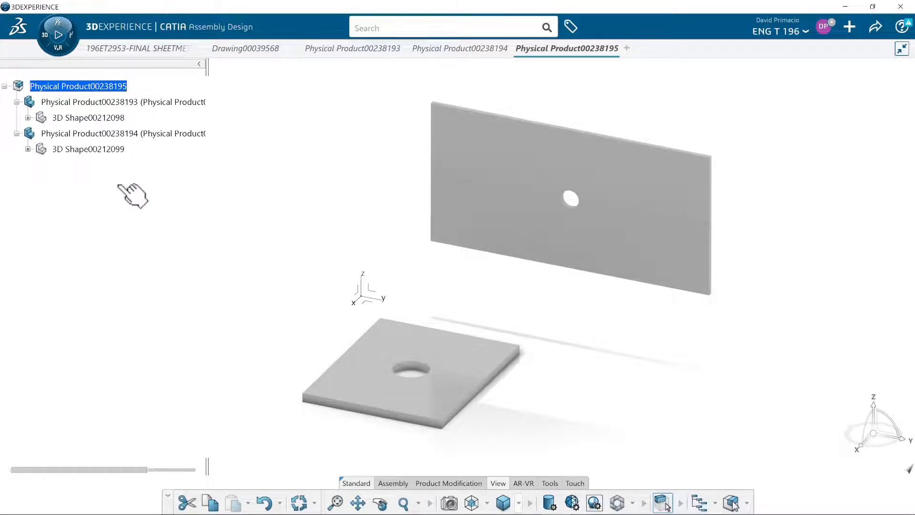
Change the thicker plate's title to Block1 in its properties and return to the assembly.
click(337, 51)
right_click(90, 91)
click(123, 147)
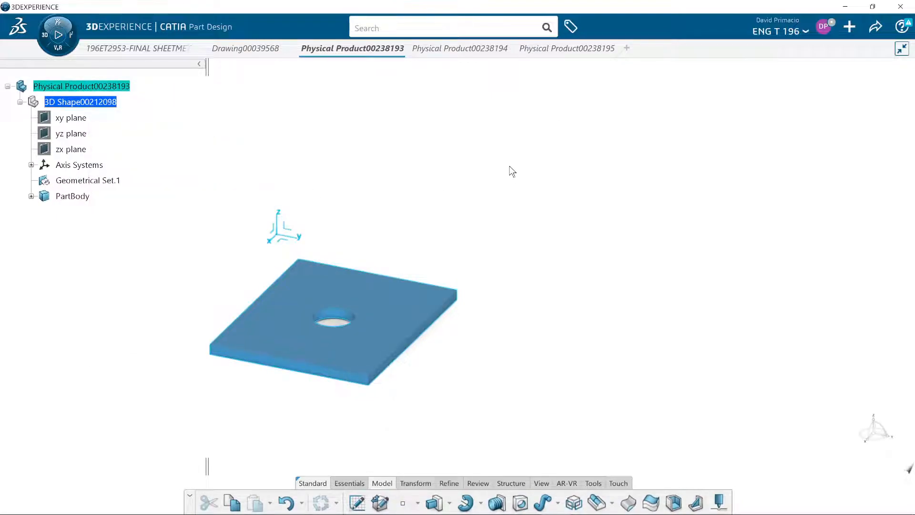
drag(786, 161, 607, 161)
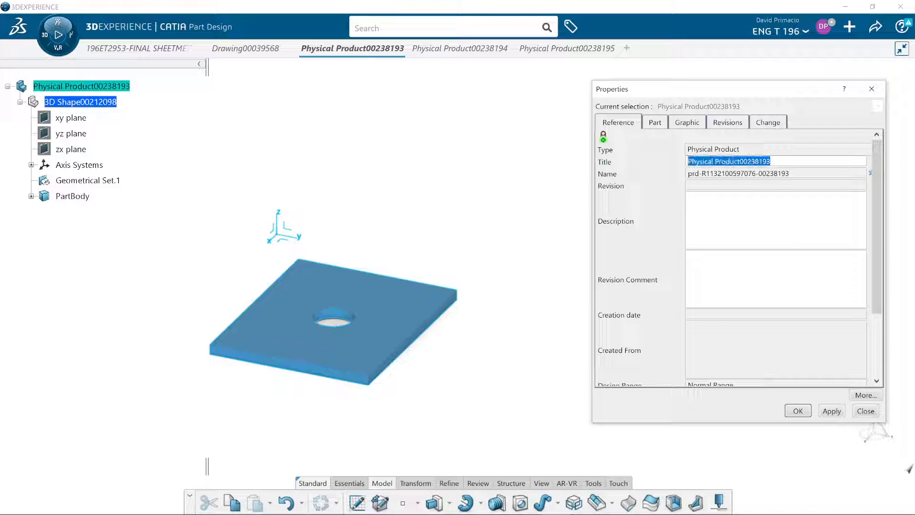
text(Blocke)
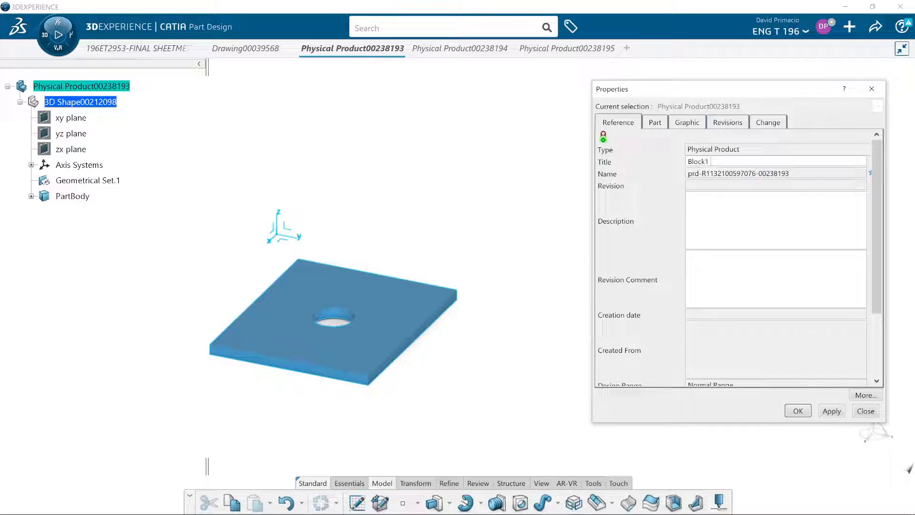
key(Return)
click(548, 47)
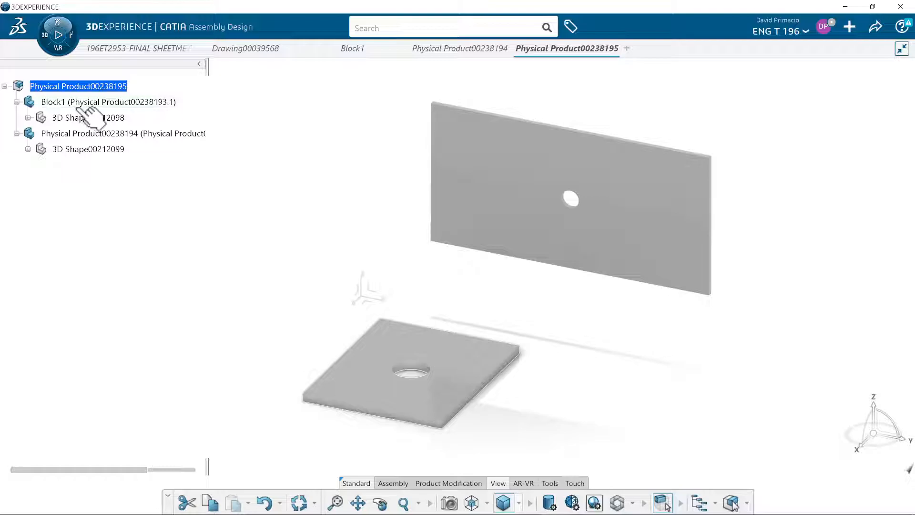
Change the thin rectangular plate's title to Block2 in its properties and return to the assembly.
click(428, 49)
right_click(123, 90)
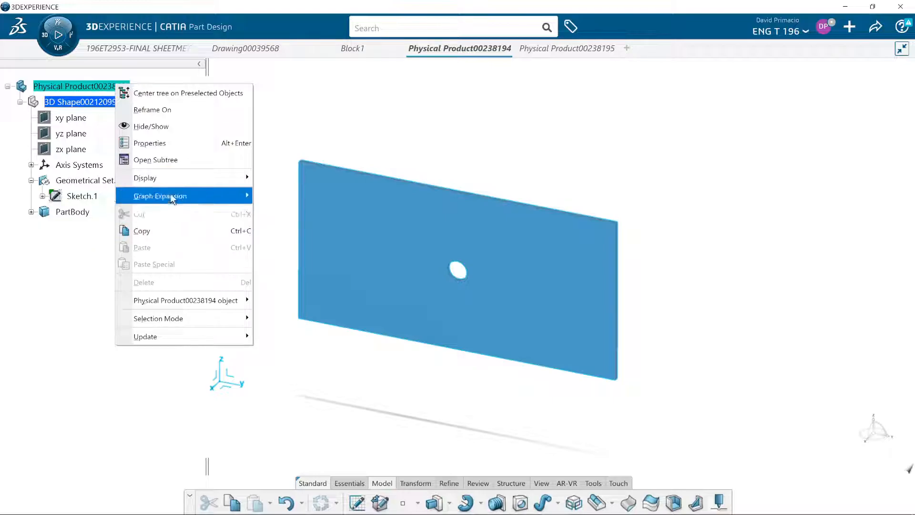
click(157, 143)
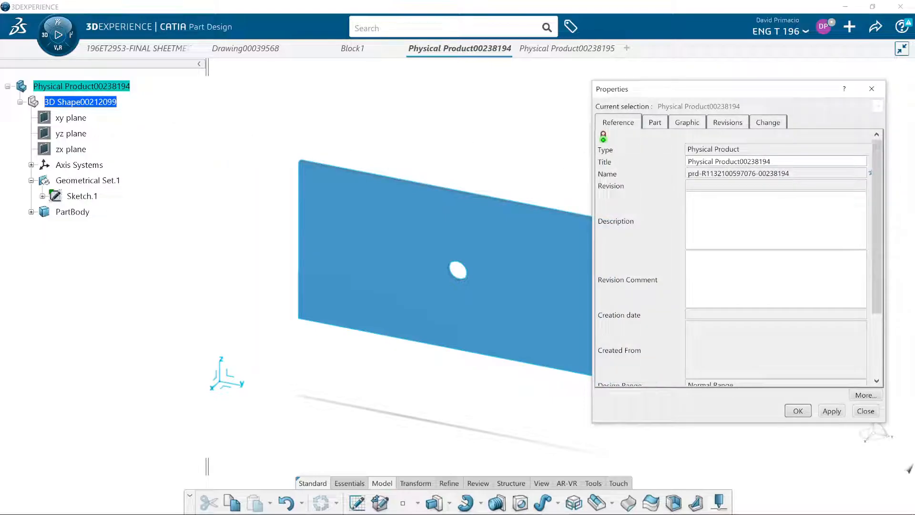
text(Block1)
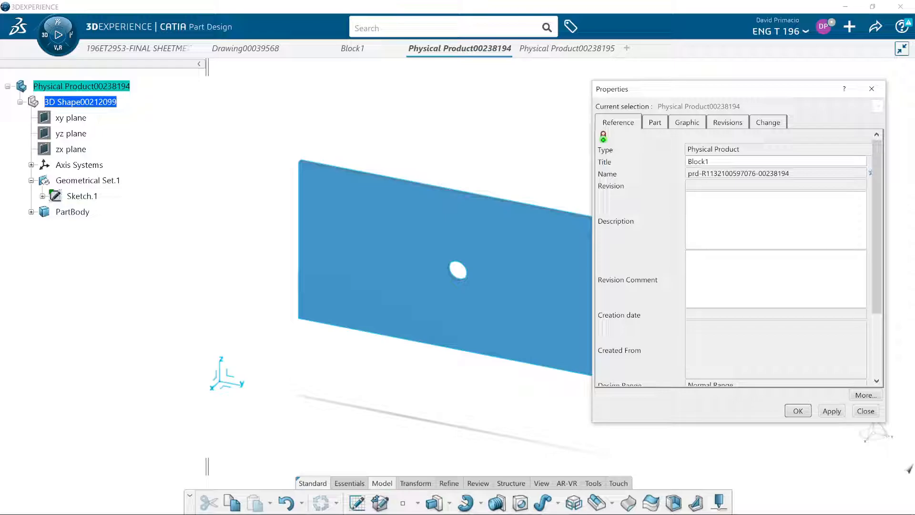
key(BackSpace)
key(Return)
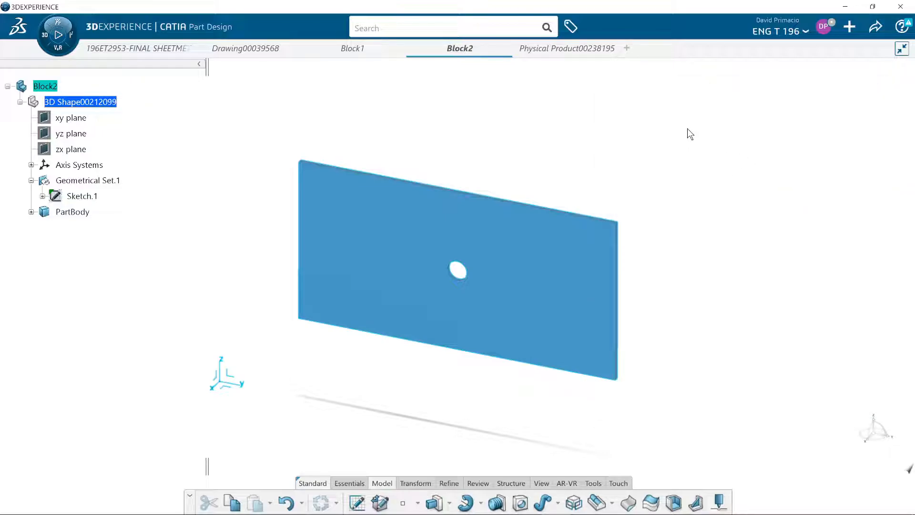
click(555, 48)
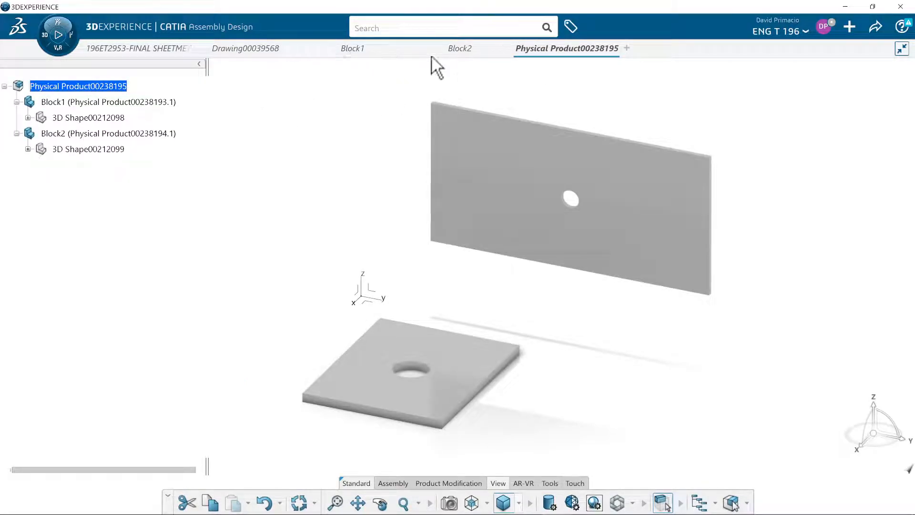
Change the top-level assembly's title to Block_Assembly in its properties and clear the selection.
right_click(88, 87)
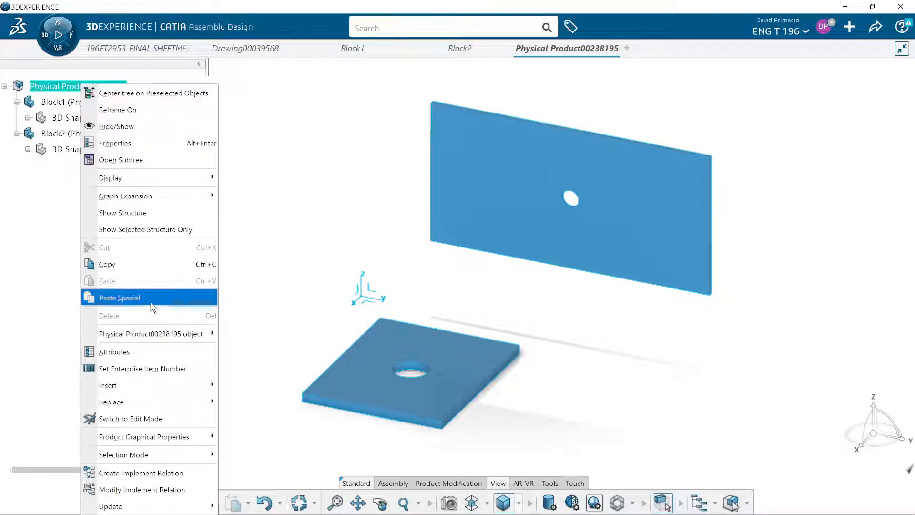
click(184, 144)
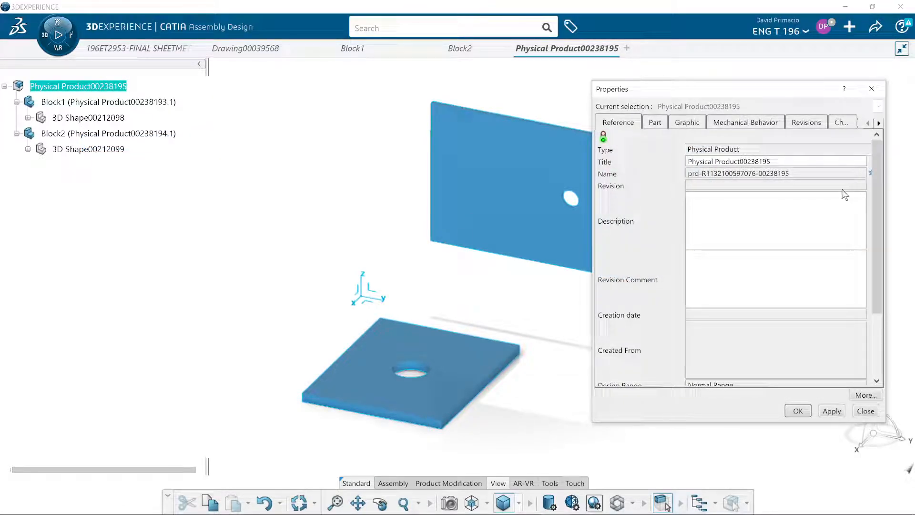
drag(791, 162, 667, 165)
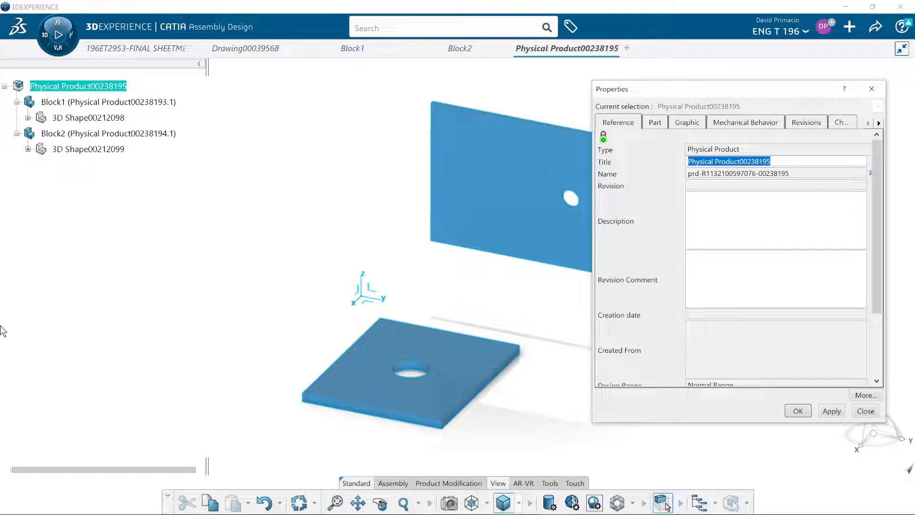
text(bl)
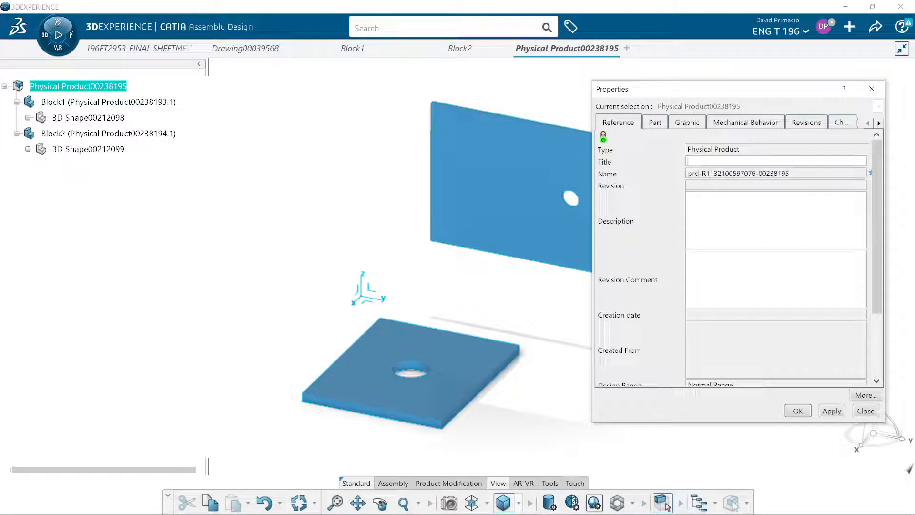
text(Block2)
text(y)
key(Return)
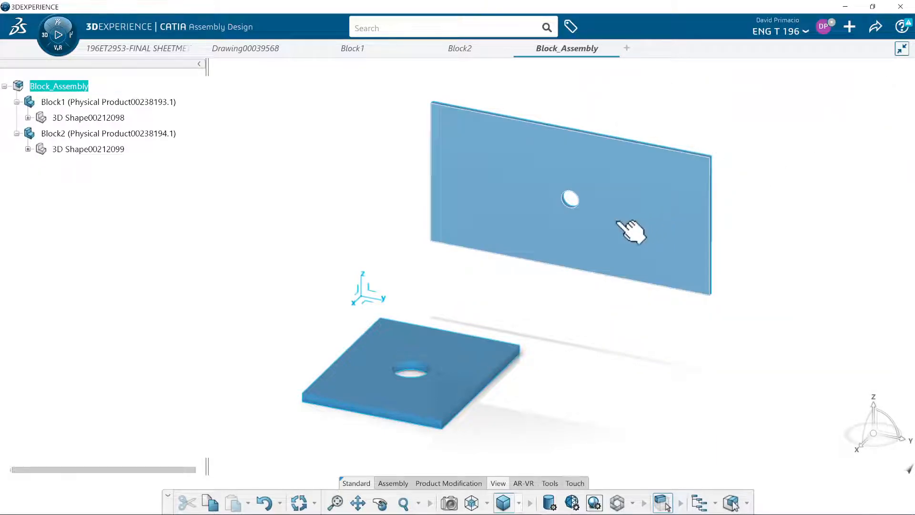
click(614, 277)
click(625, 332)
Save Block_Assembly together with its two plates to the platform.
middle_drag(648, 331, 625, 305)
mouse_move(660, 361)
middle_down()
mouse_move(639, 371)
mouse_move(647, 386)
mouse_move(639, 382)
mouse_move(663, 372)
mouse_move(646, 351)
mouse_move(660, 374)
middle_up()
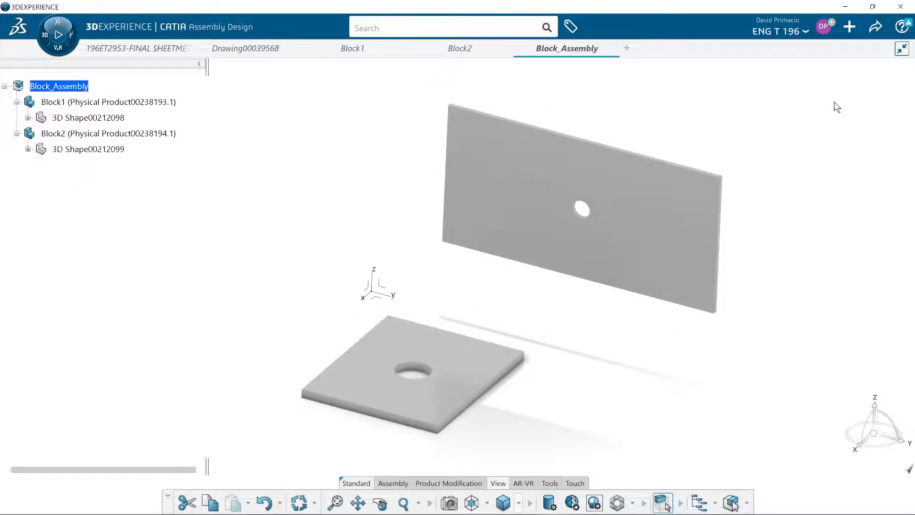
click(876, 27)
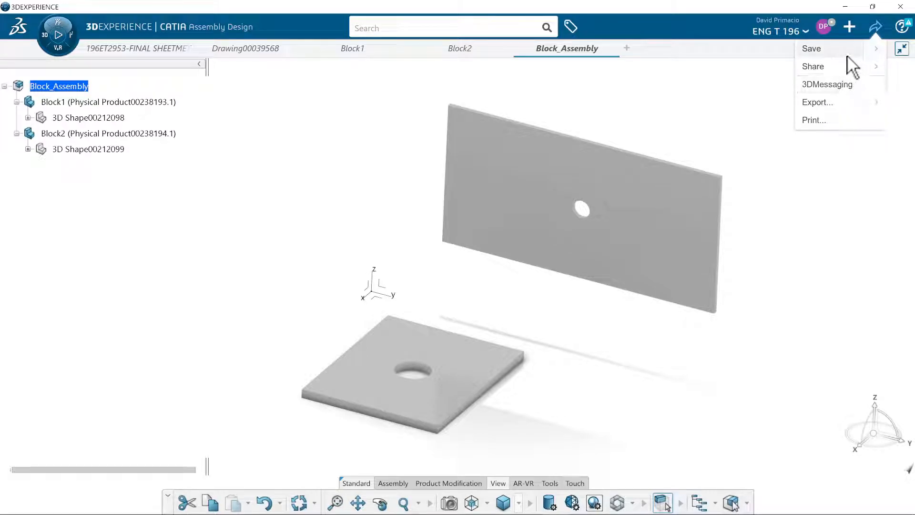
click(878, 53)
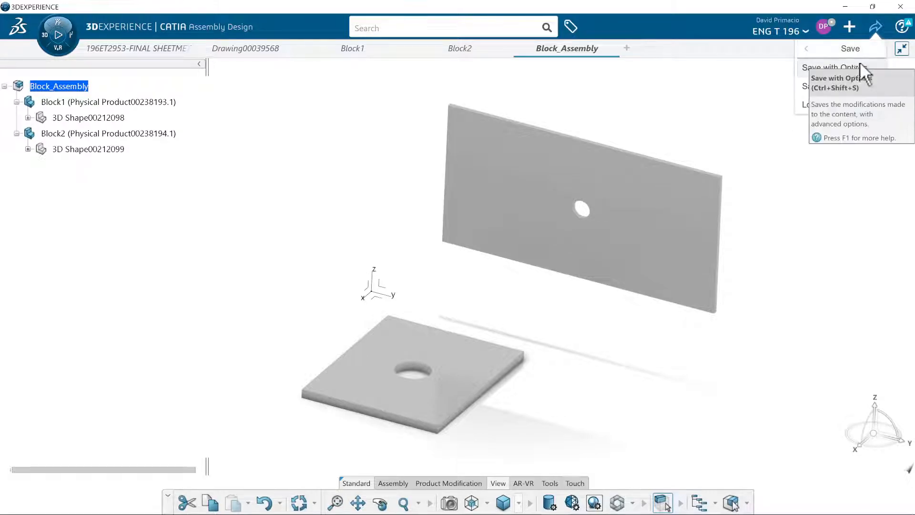
click(809, 69)
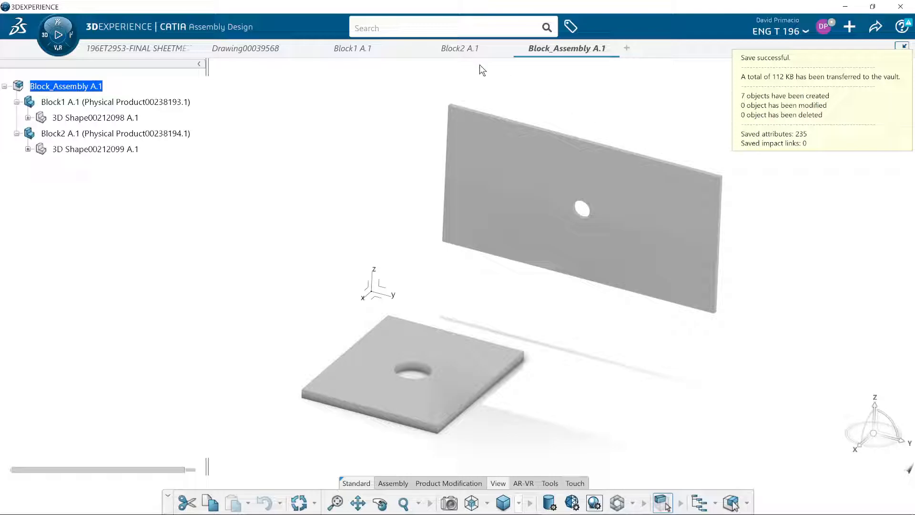
Browse the My Content search results, check the filter for recently created or modified content, and close the results.
click(423, 28)
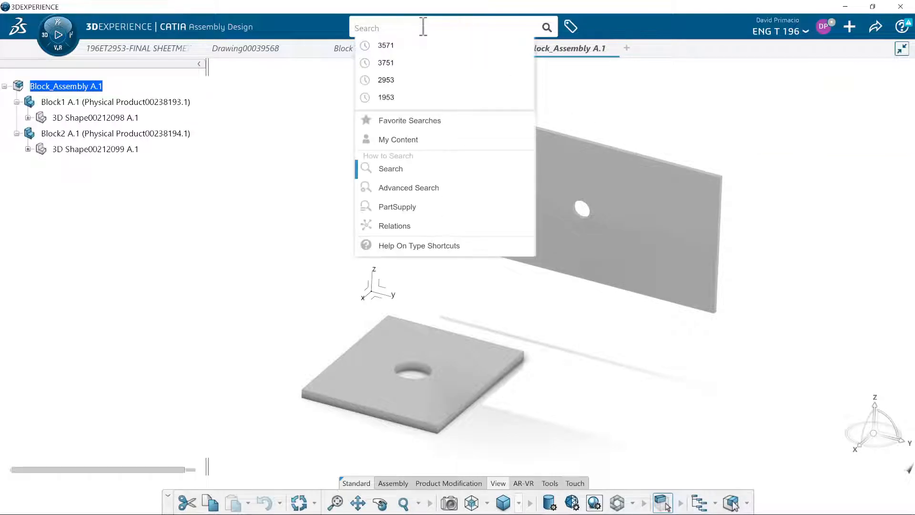
click(392, 143)
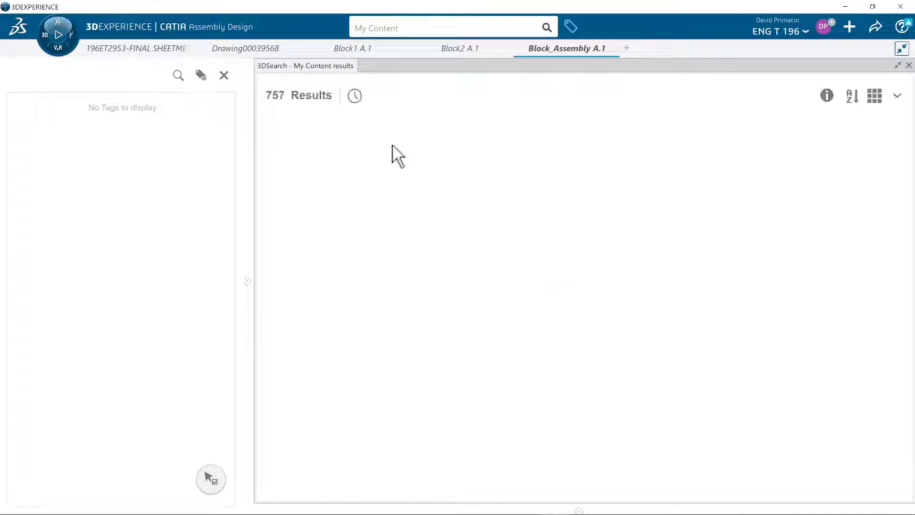
click(354, 96)
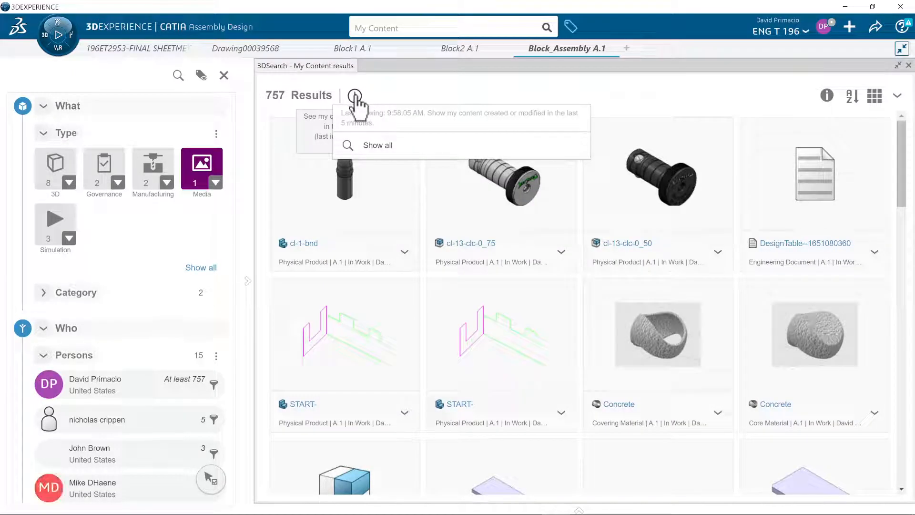
click(375, 99)
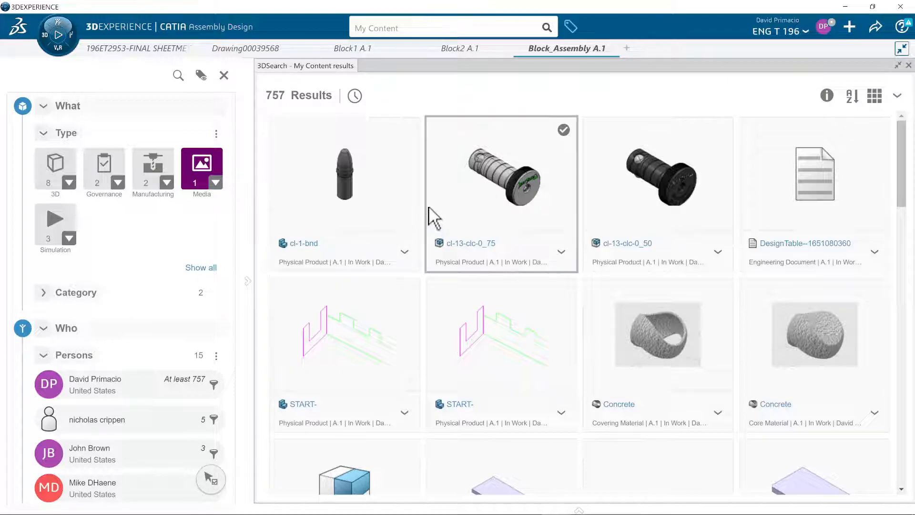
click(359, 96)
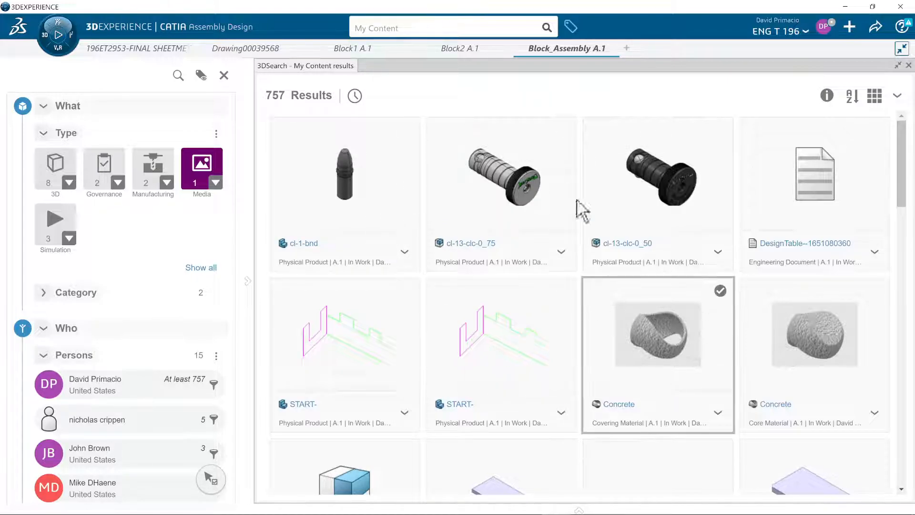
scroll(593, 410, down, 10)
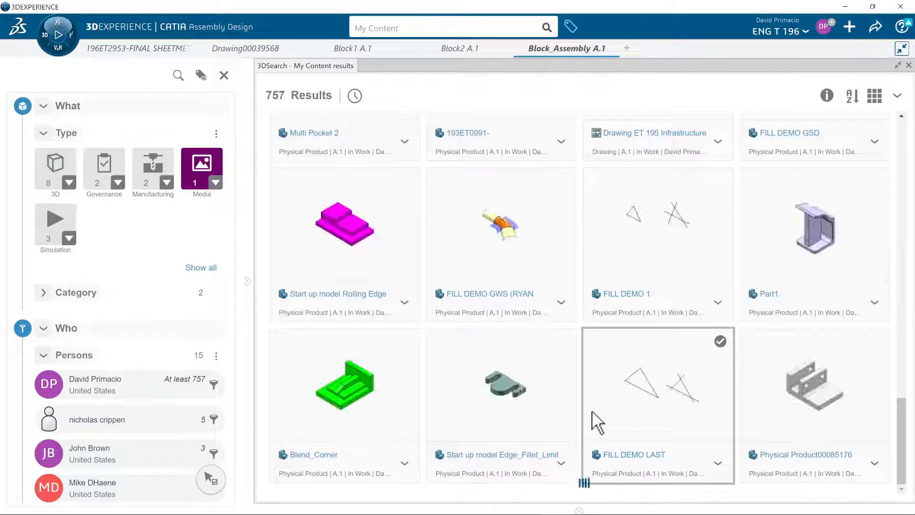
scroll(592, 410, up, 10)
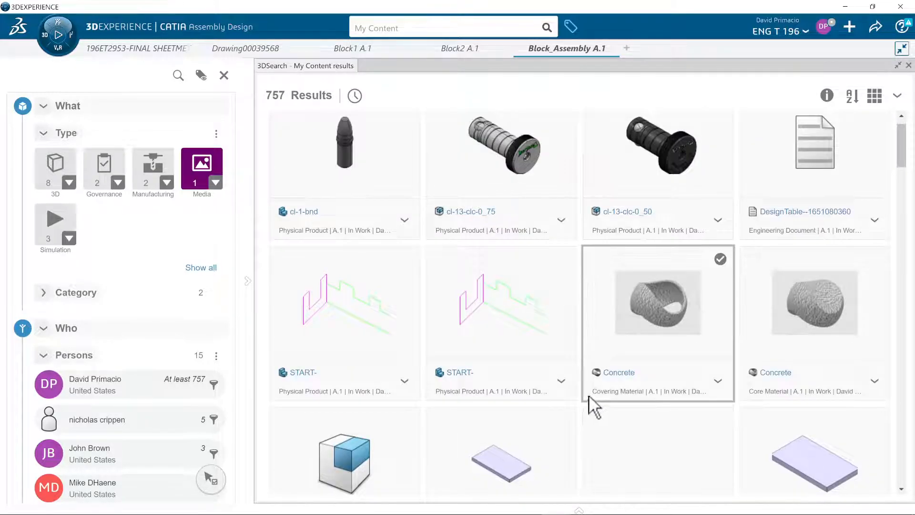
scroll(588, 397, up, 1)
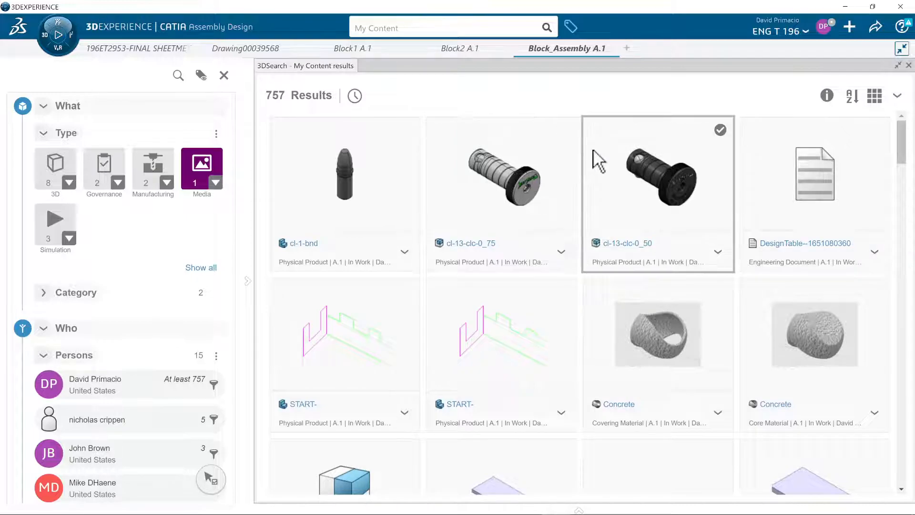
click(909, 66)
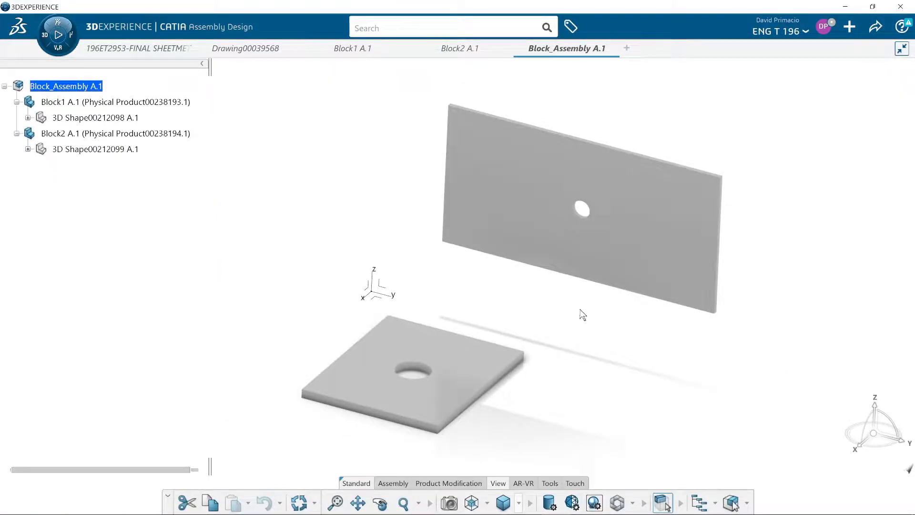
middle_drag(613, 382, 625, 366)
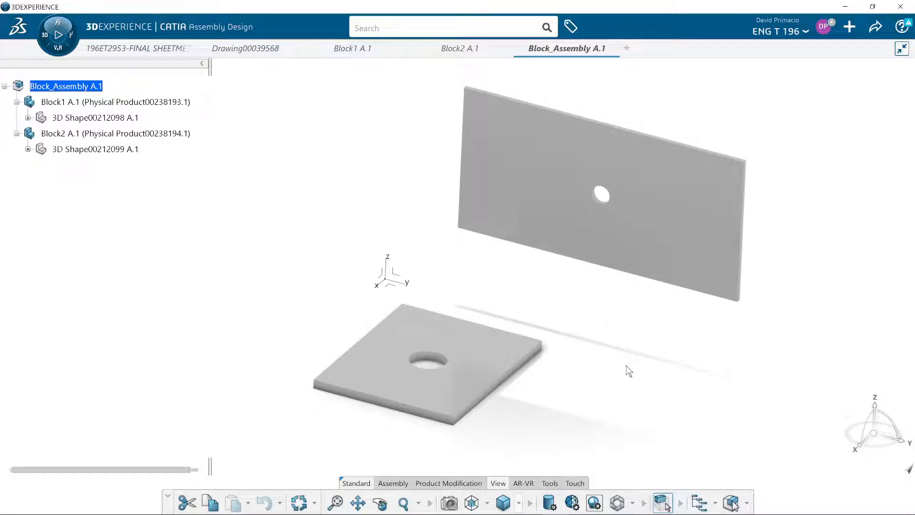
key(alt+Tab)
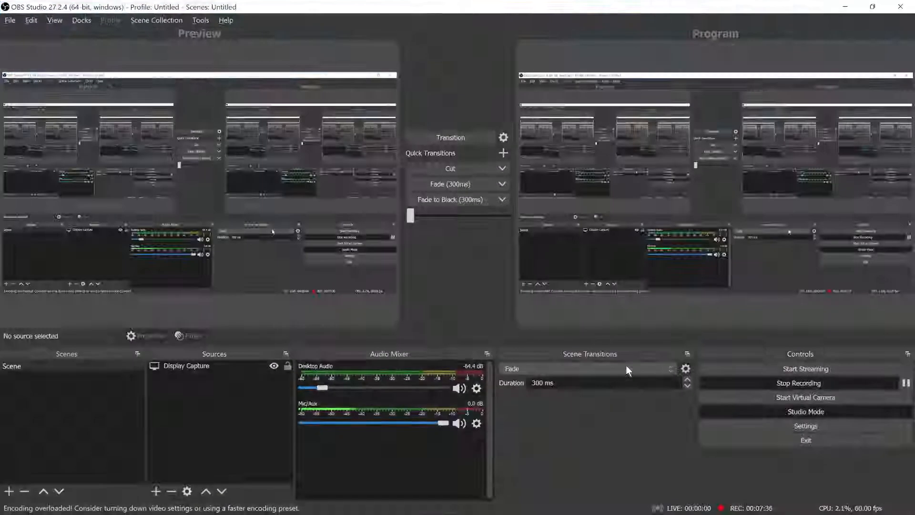